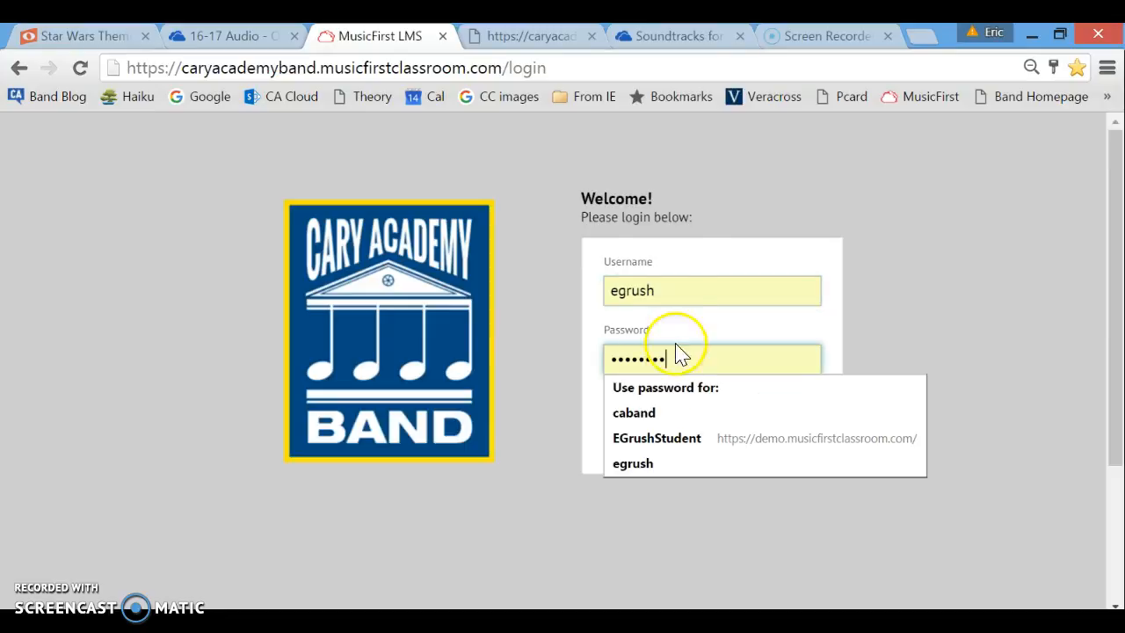
Log in to MusicFirst LMS using the class account's saved username and password.
{"action": "left_click", "coordinate": [662, 290]}
{"action": "left_click", "coordinate": [648, 325]}
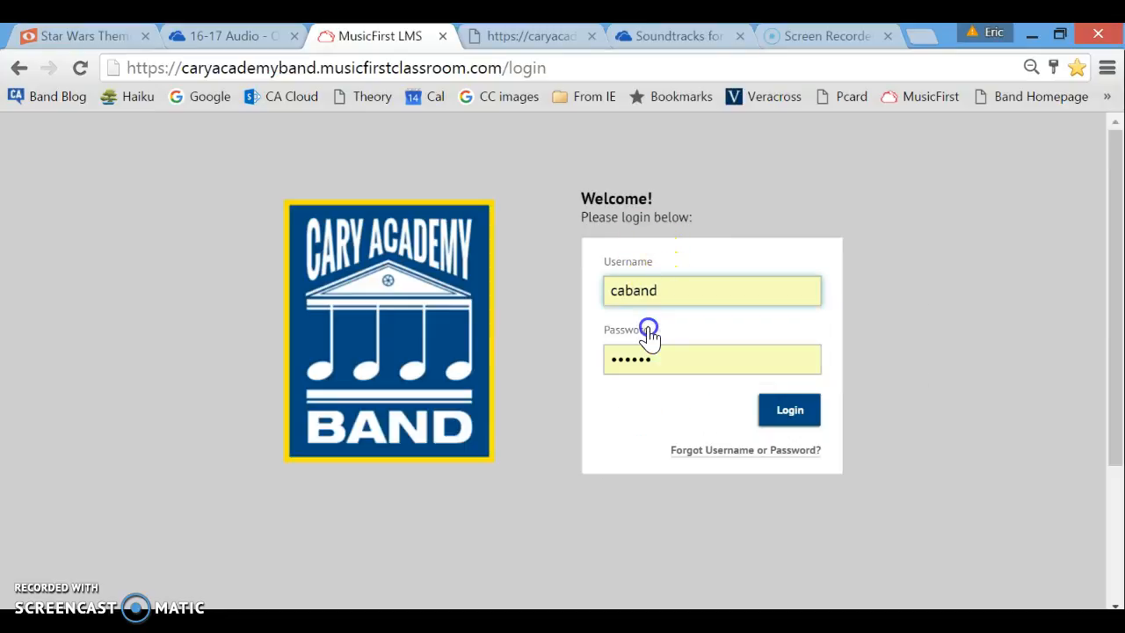
{"action": "left_click", "coordinate": [671, 361]}
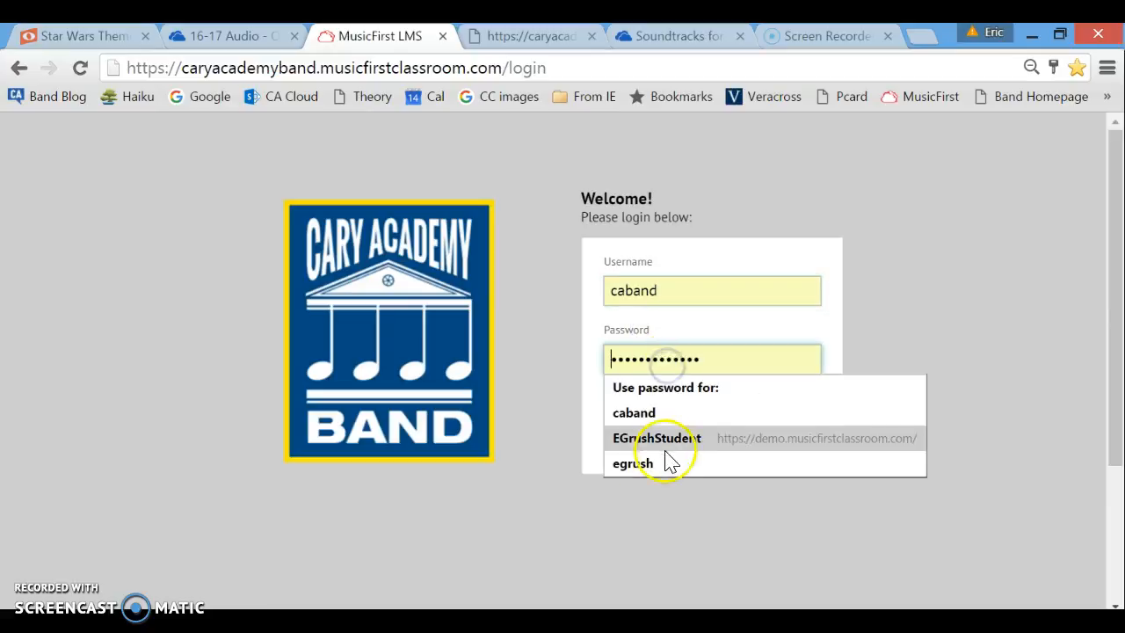
{"action": "left_click", "coordinate": [654, 412]}
{"action": "left_click", "coordinate": [806, 417]}
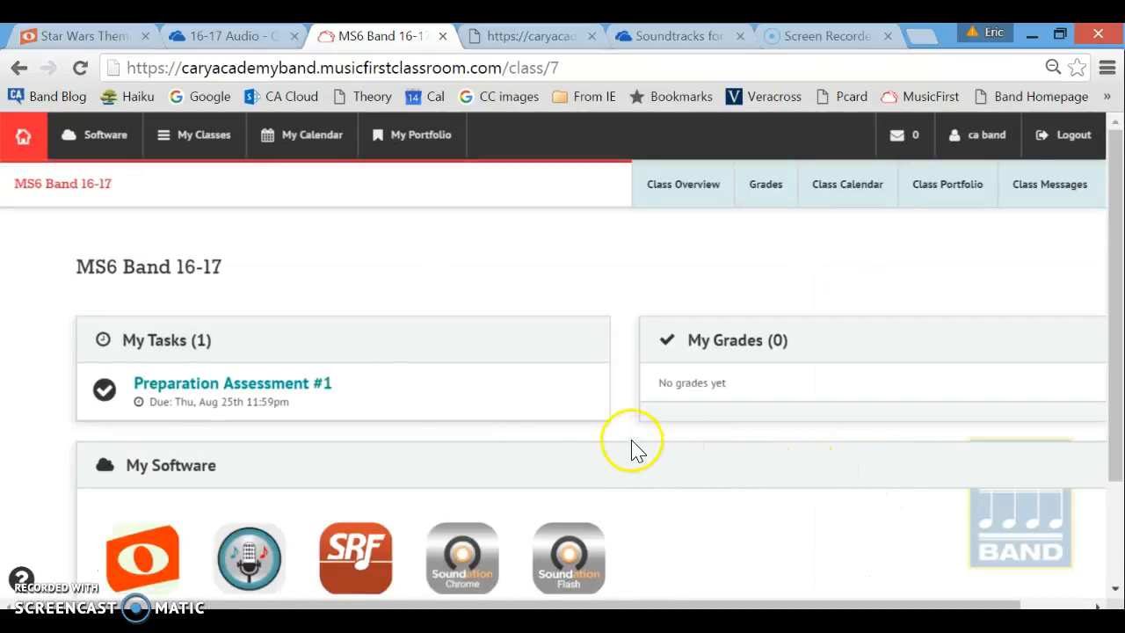
{"action": "left_click", "coordinate": [246, 387]}
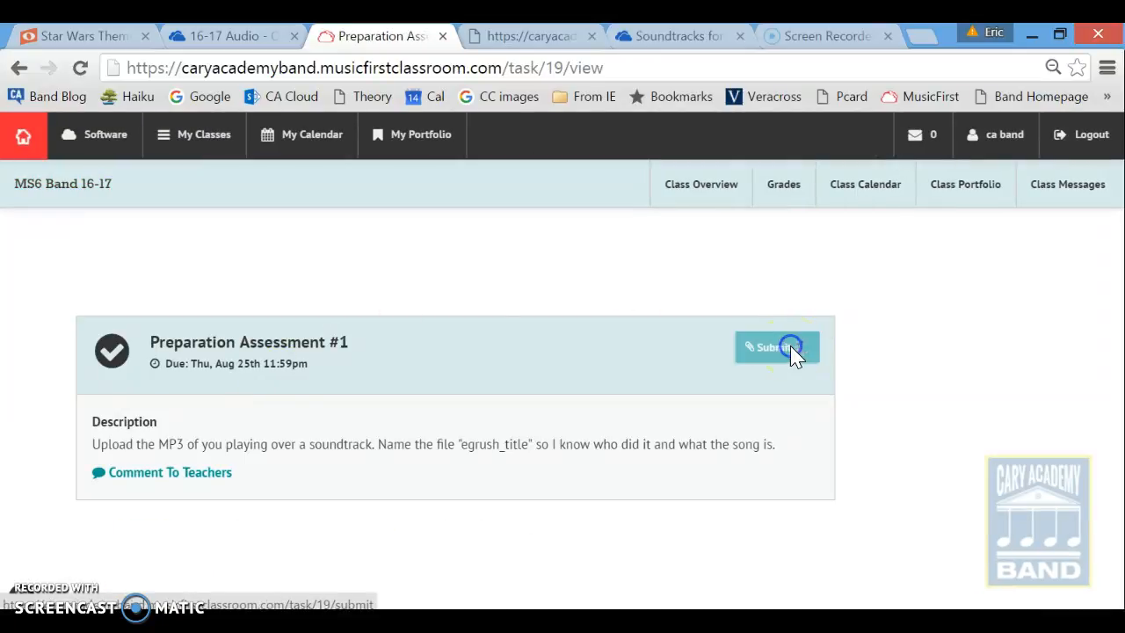
{"action": "left_click", "coordinate": [791, 347]}
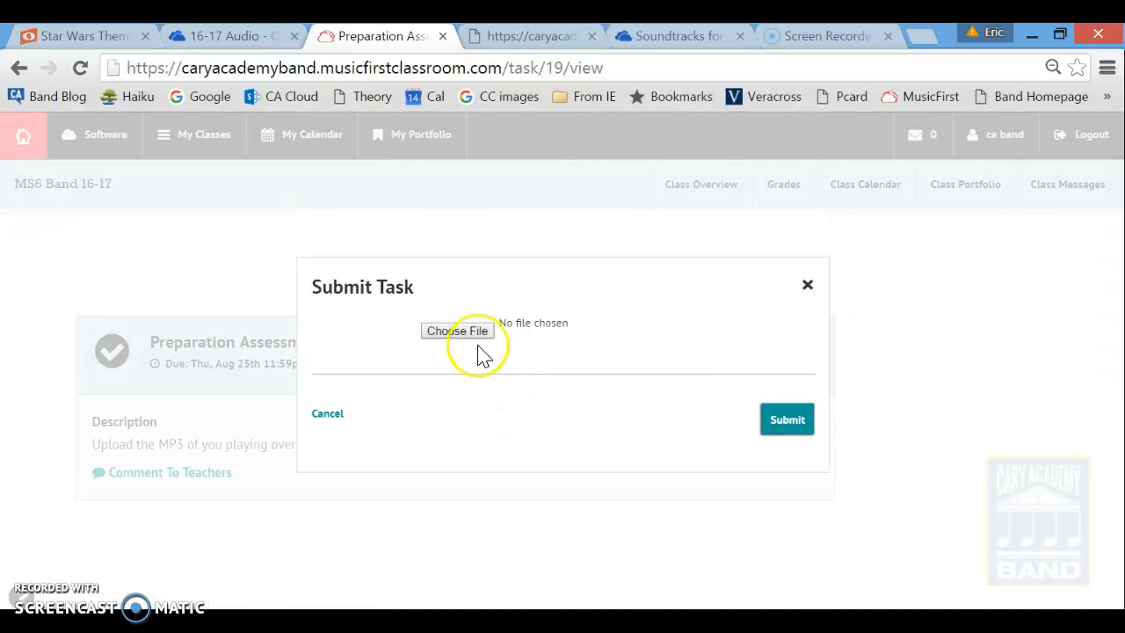
{"action": "left_click", "coordinate": [464, 333]}
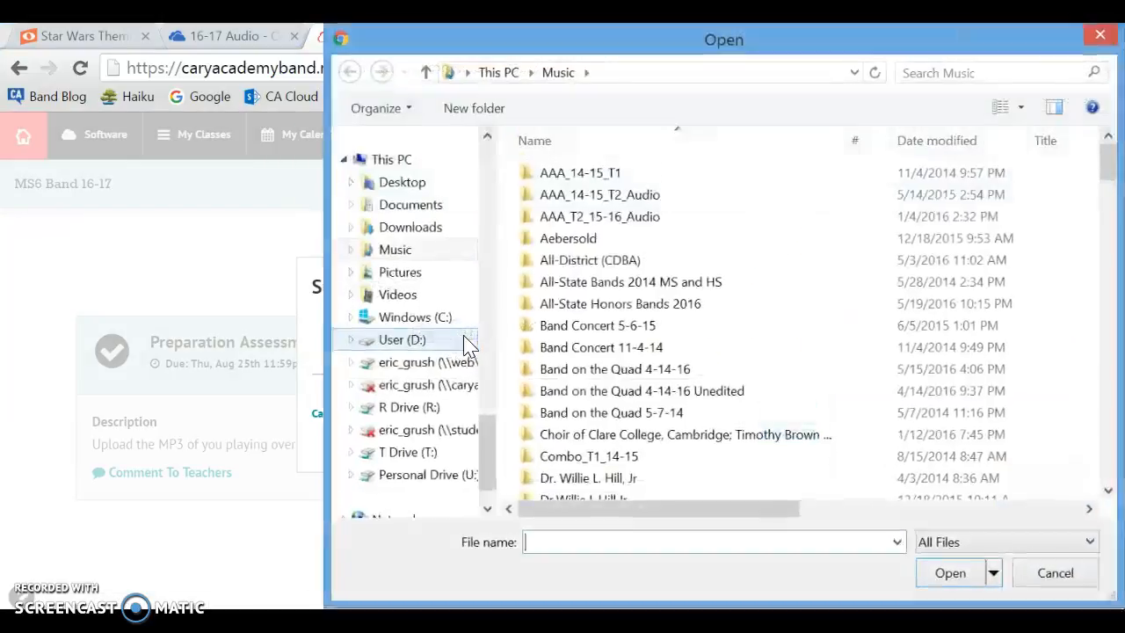
{"action": "left_click", "coordinate": [396, 251]}
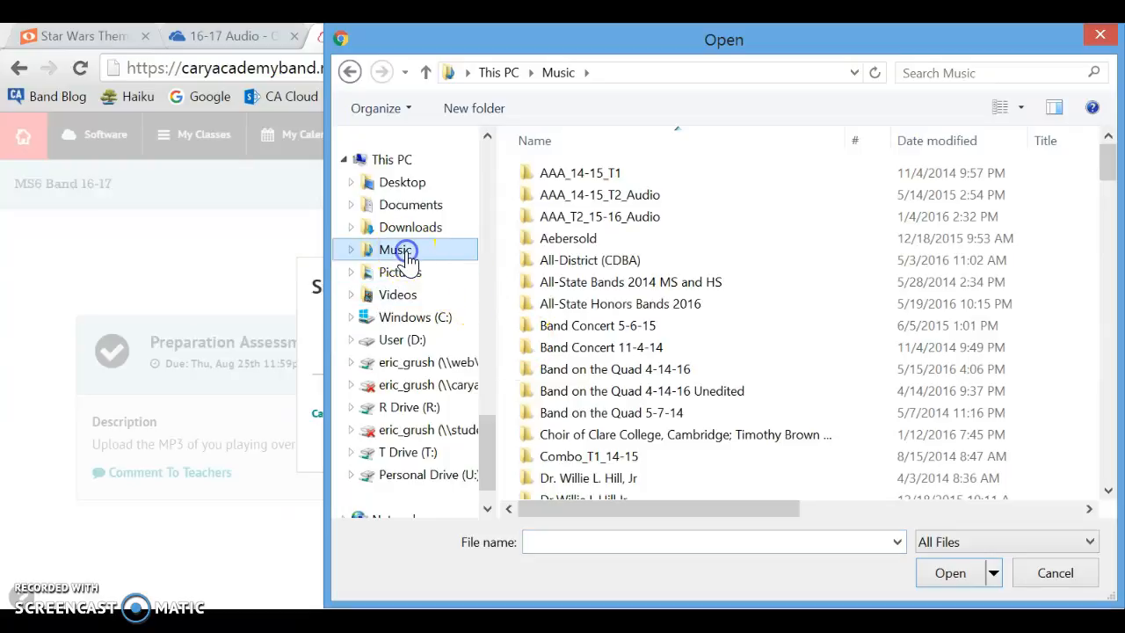
{"action": "left_click", "coordinate": [1075, 578]}
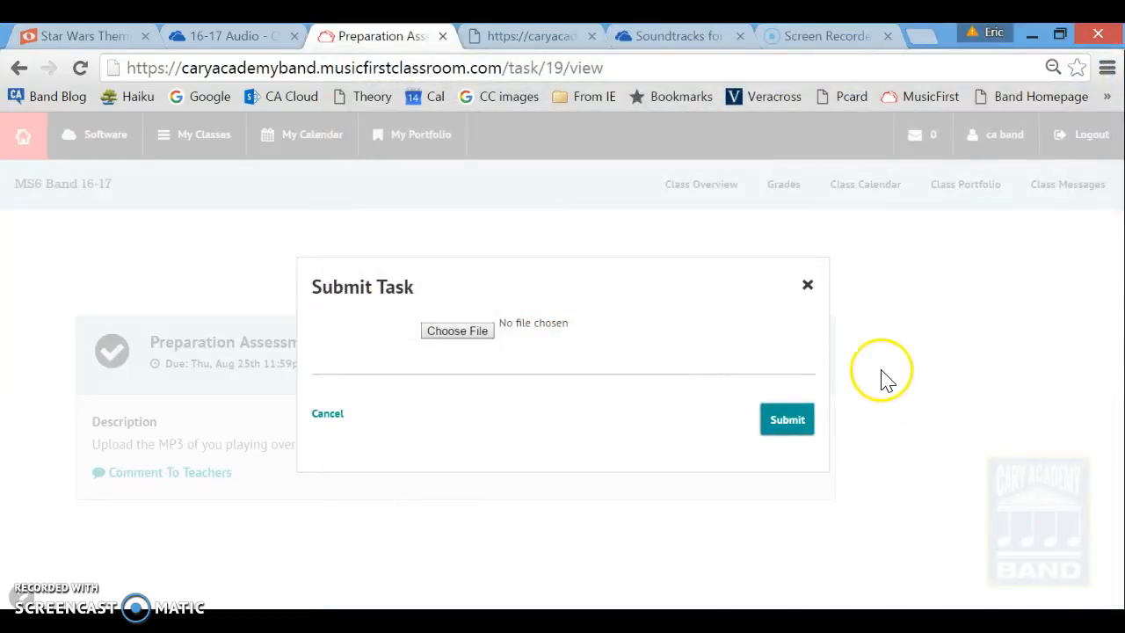
{"action": "left_click", "coordinate": [806, 279]}
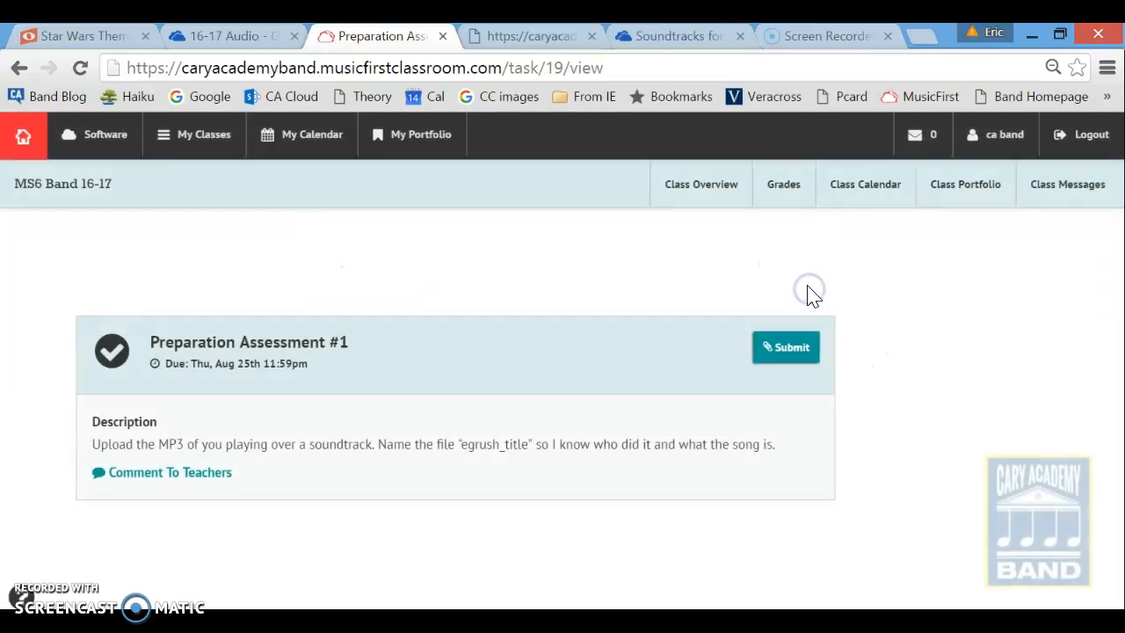
{"action": "left_click", "coordinate": [18, 70]}
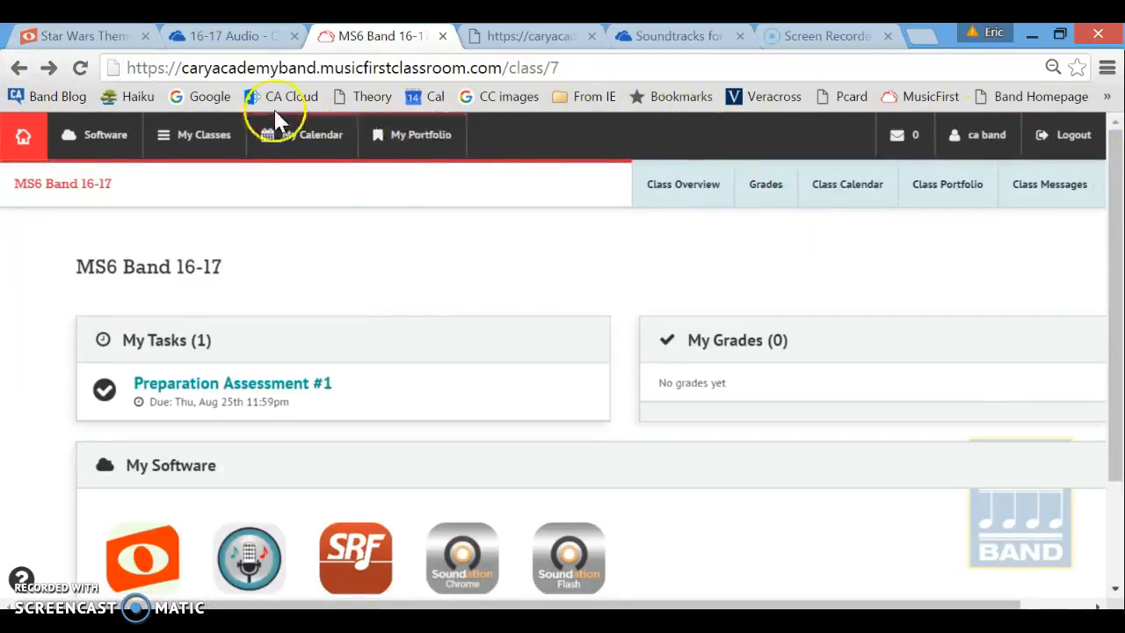
Launch Soundation Chrome from the class's Software list.
{"action": "left_click", "coordinate": [116, 144]}
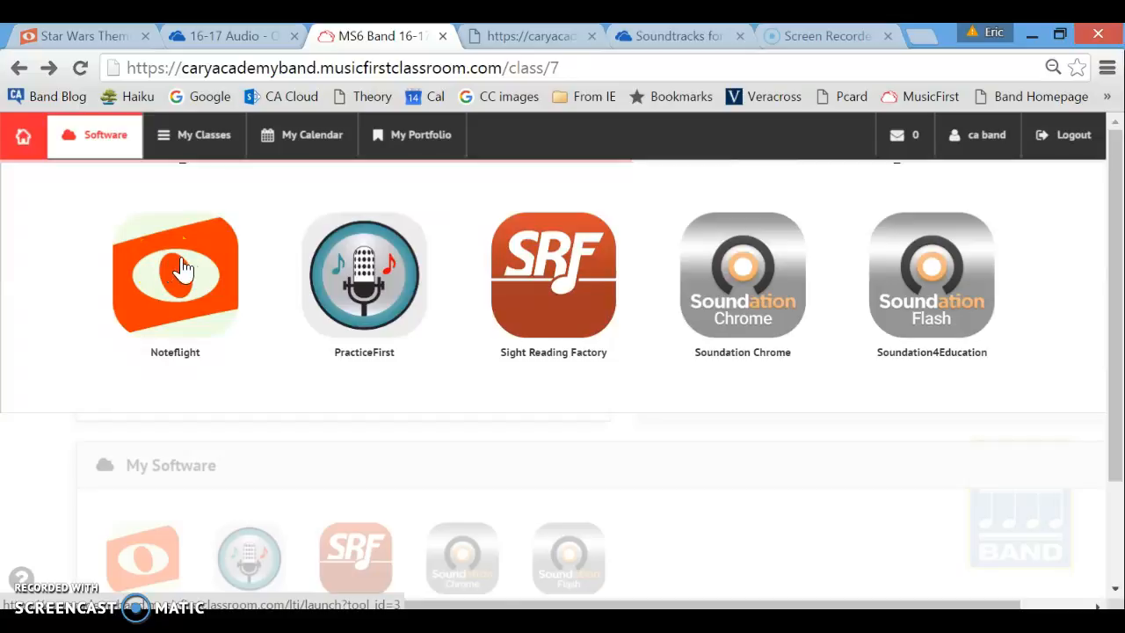
{"action": "left_click", "coordinate": [742, 275]}
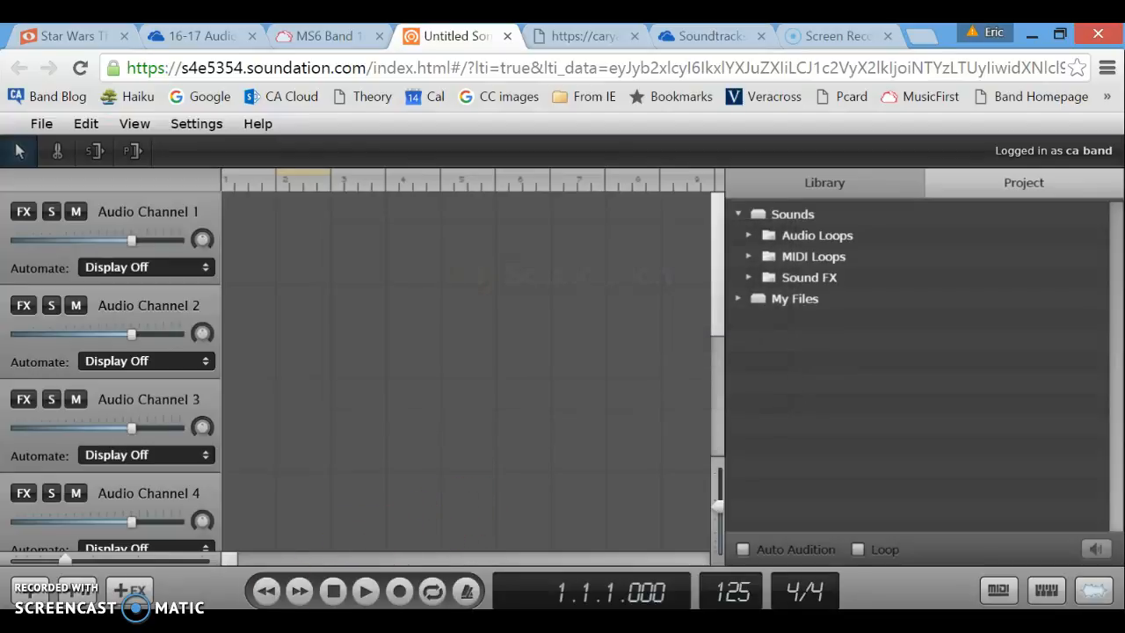
In the OneDrive tab, open the Soundtracks for Noteflight Scores folder.
{"action": "left_click", "coordinate": [342, 570]}
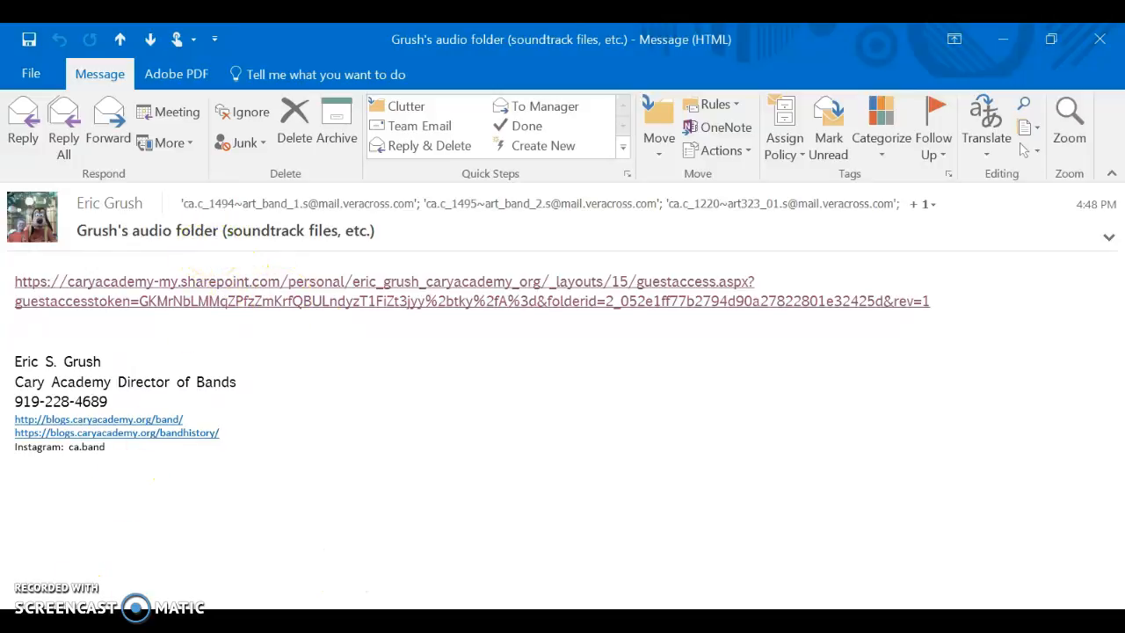
{"action": "left_click", "coordinate": [176, 621]}
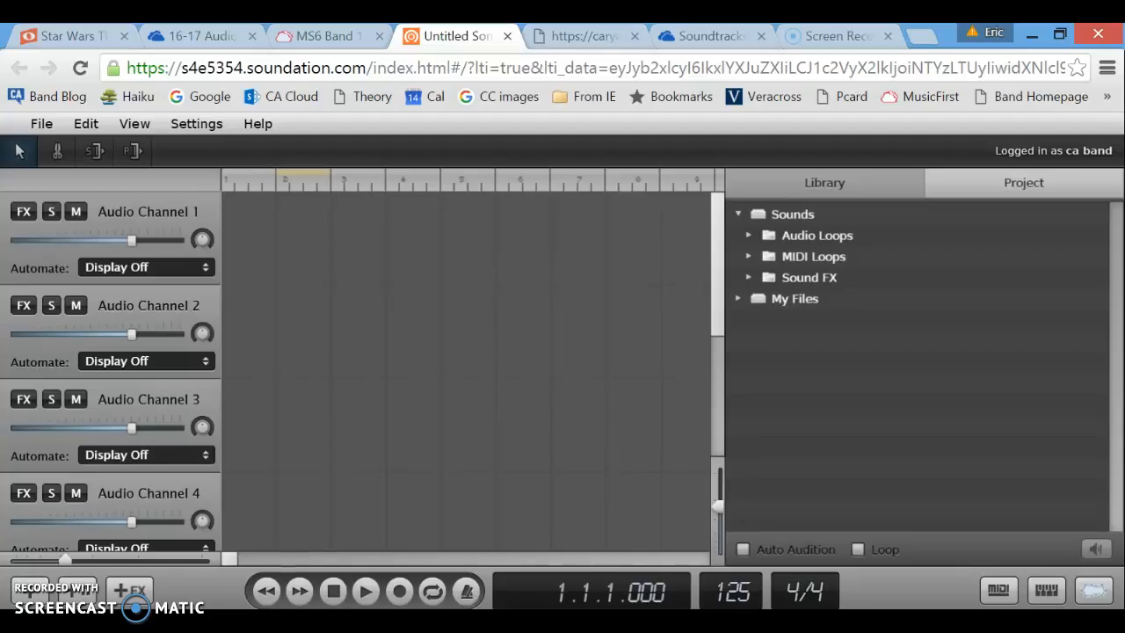
{"action": "left_click", "coordinate": [711, 36]}
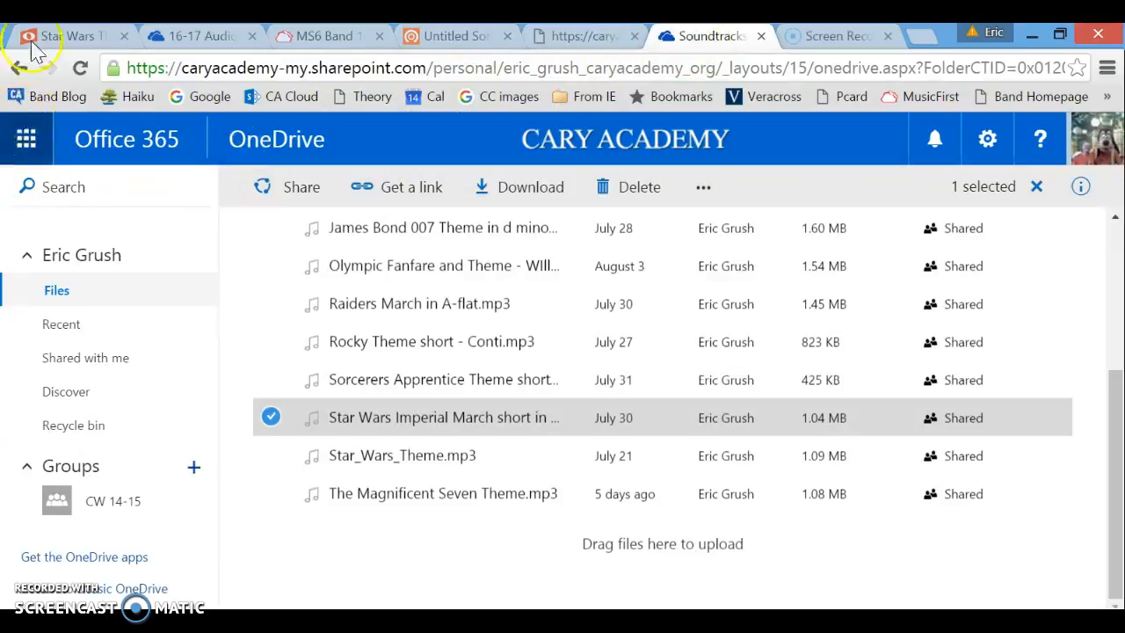
{"action": "left_click", "coordinate": [25, 68]}
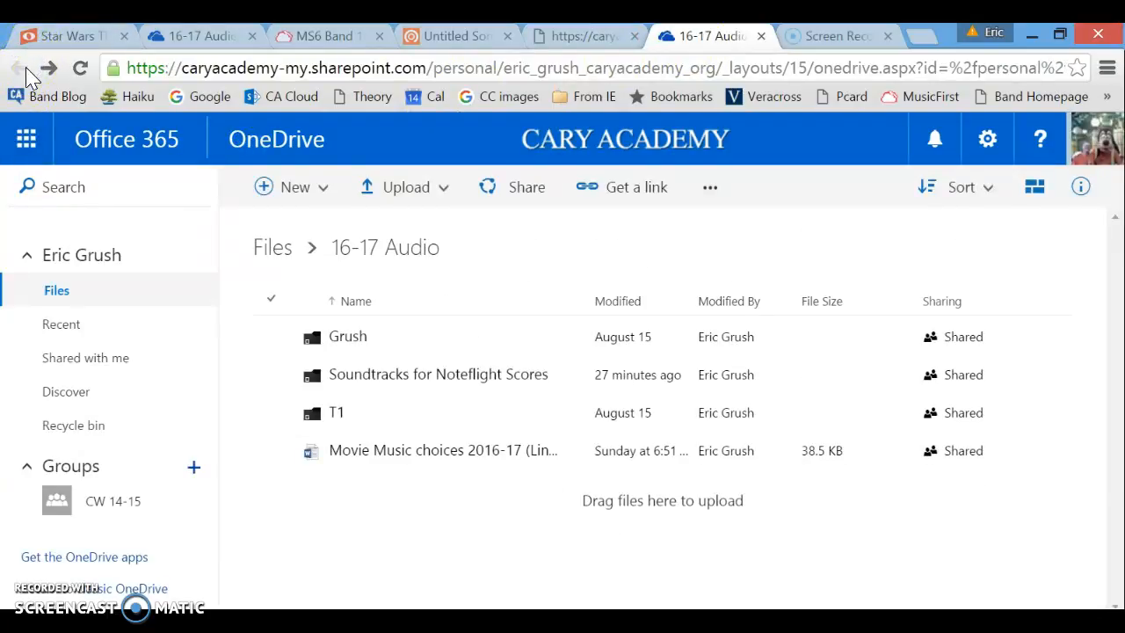
{"action": "left_click", "coordinate": [428, 384]}
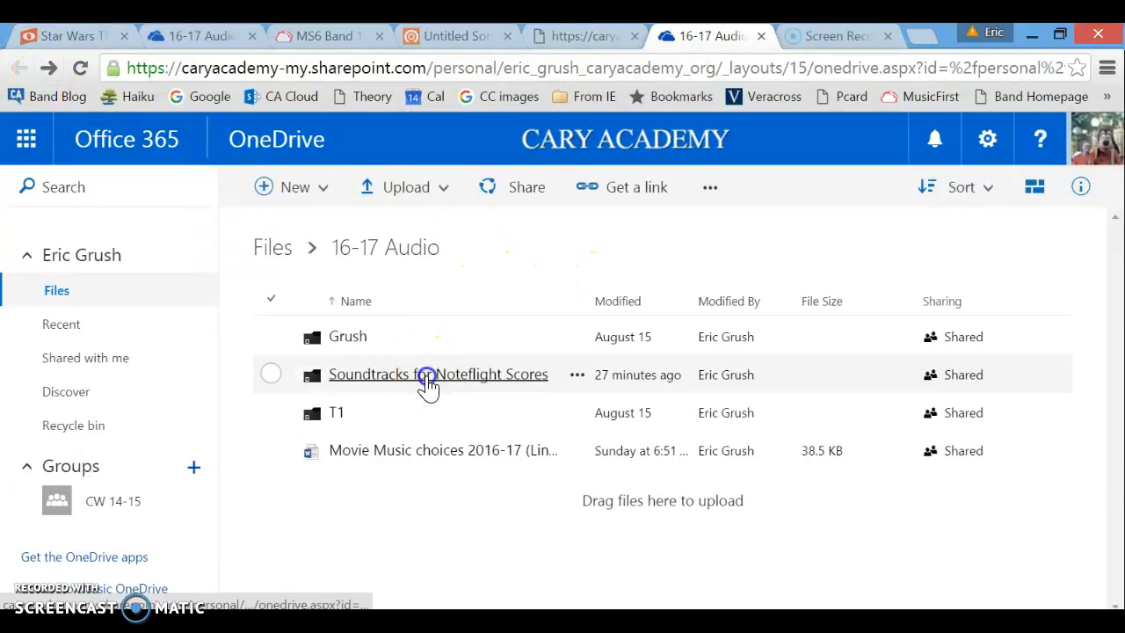
{"action": "left_click", "coordinate": [1112, 525]}
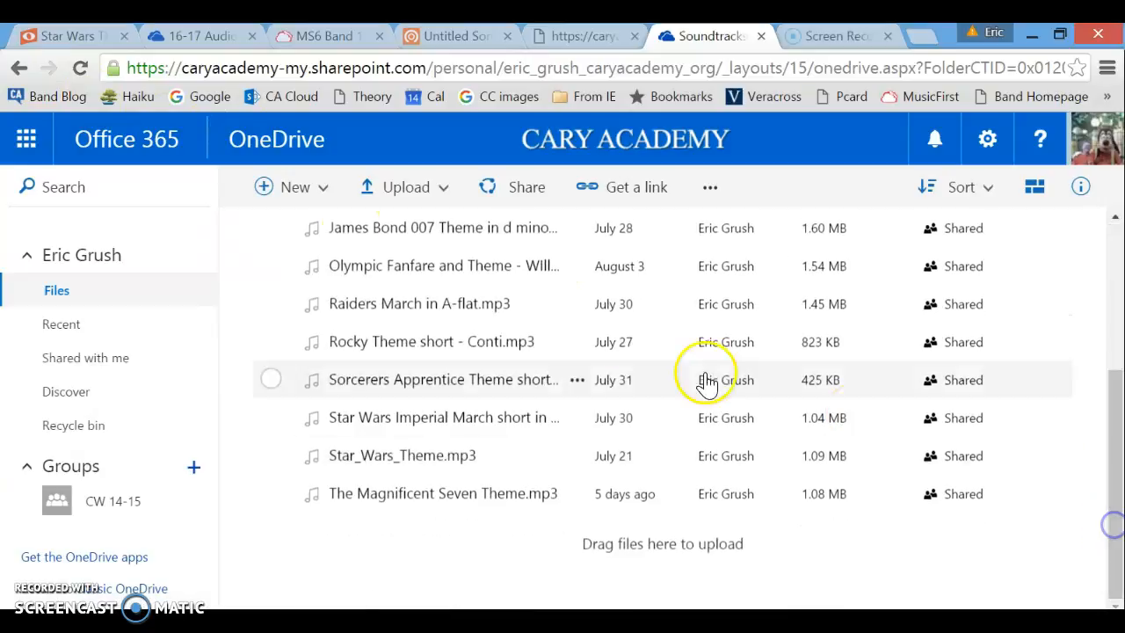
Download the Star Wars Imperial March file from the folder.
{"action": "right_click", "coordinate": [373, 420]}
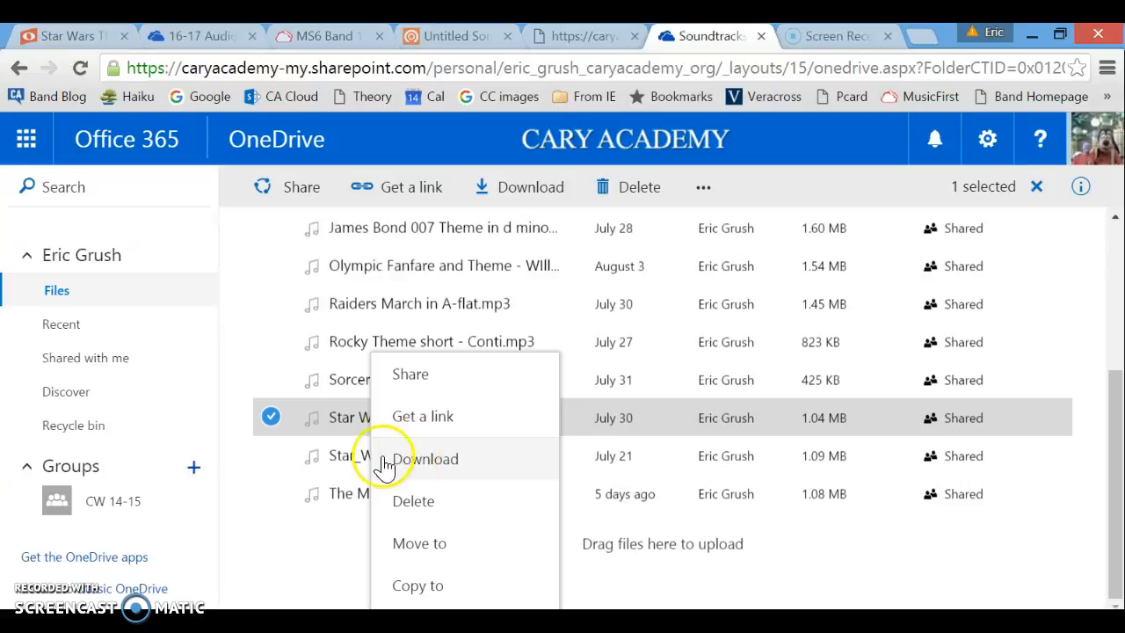
{"action": "left_click", "coordinate": [413, 458]}
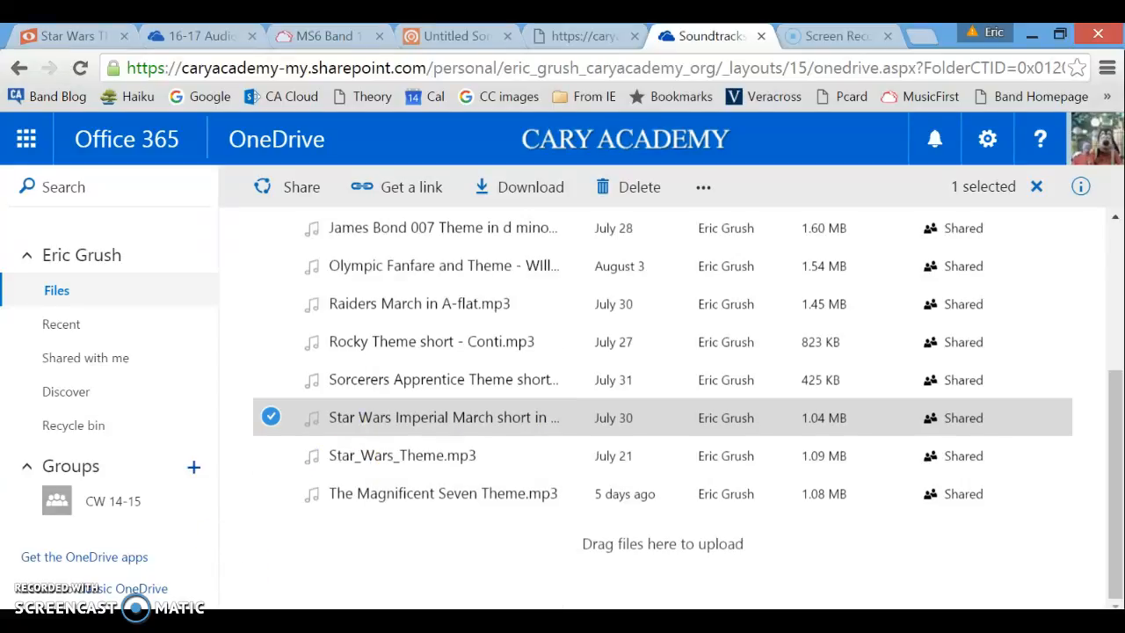
{"action": "key", "text": "alt+Tab"}
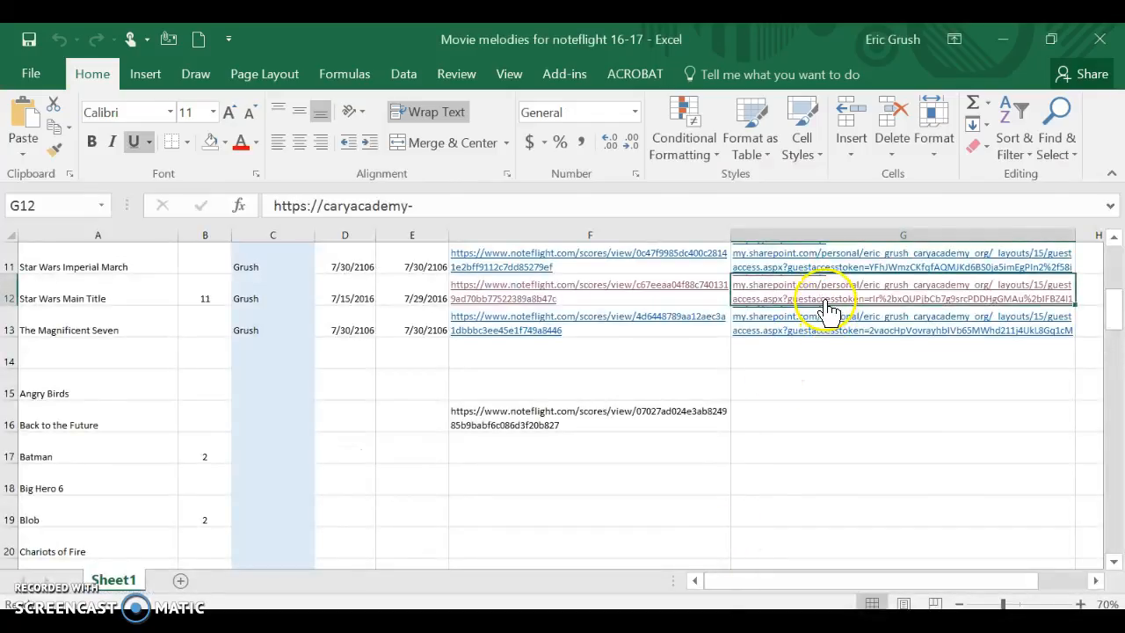
{"action": "key", "text": "alt+Tab"}
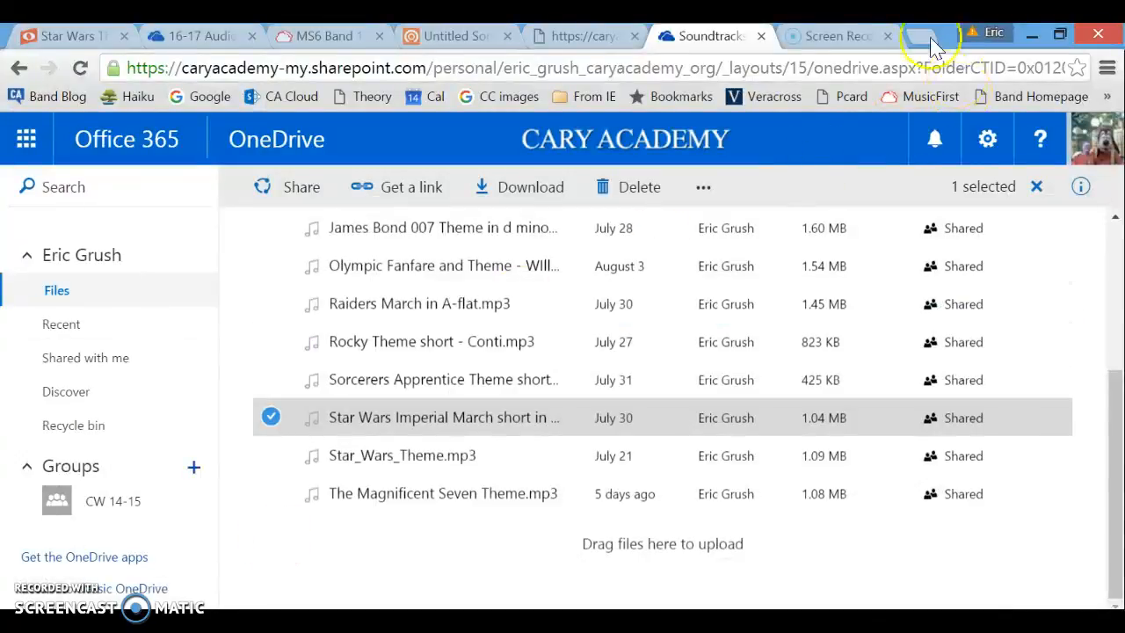
Save the 1:11 soundtrack audio to the computer, then return to the MS6 Band class page.
{"action": "left_click", "coordinate": [554, 37]}
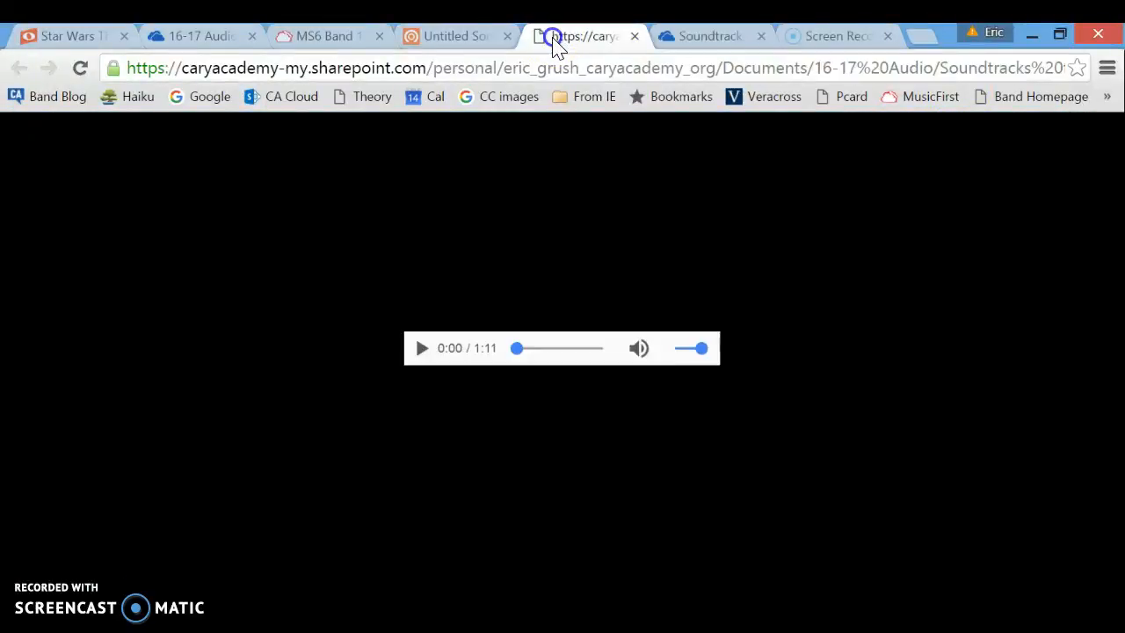
{"action": "right_click", "coordinate": [557, 351]}
{"action": "left_click", "coordinate": [631, 459]}
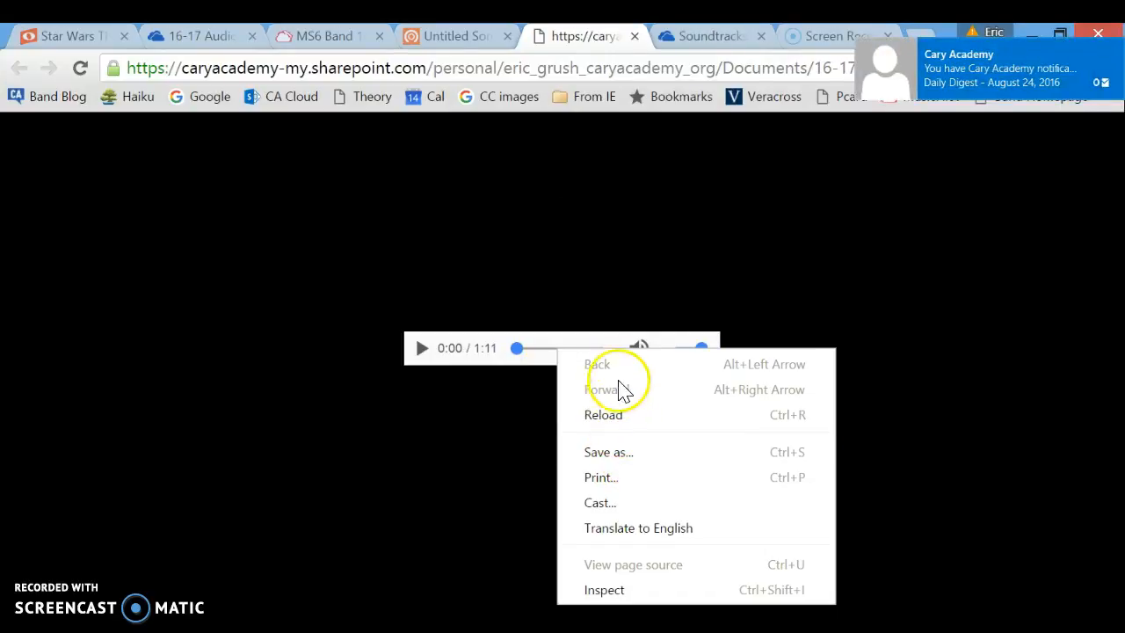
{"action": "left_click", "coordinate": [1117, 42]}
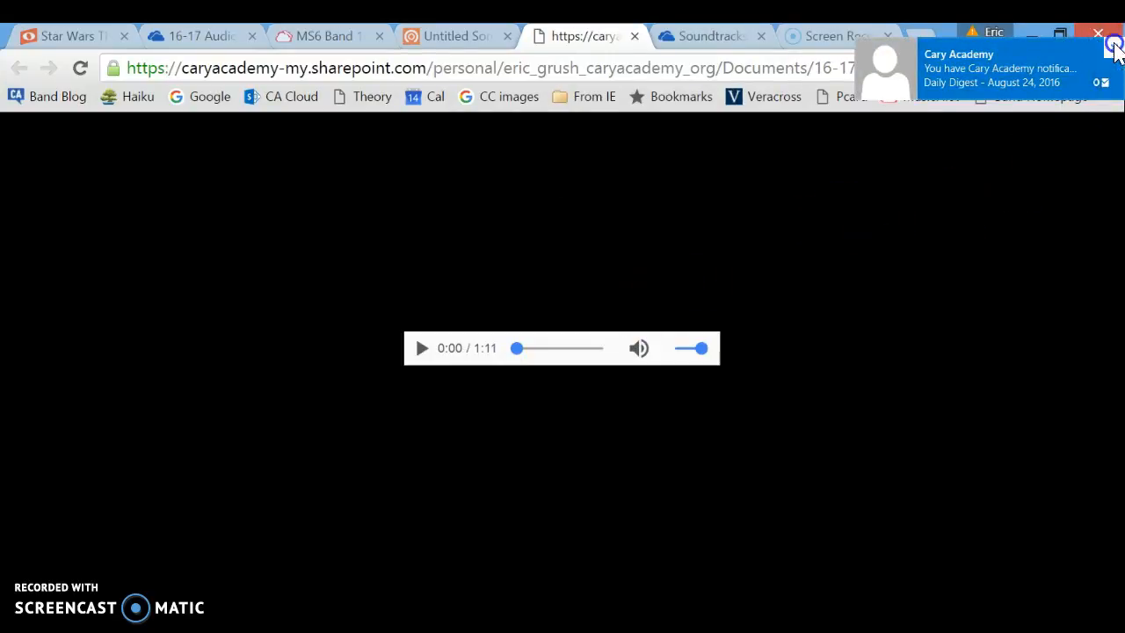
{"action": "left_click", "coordinate": [326, 37]}
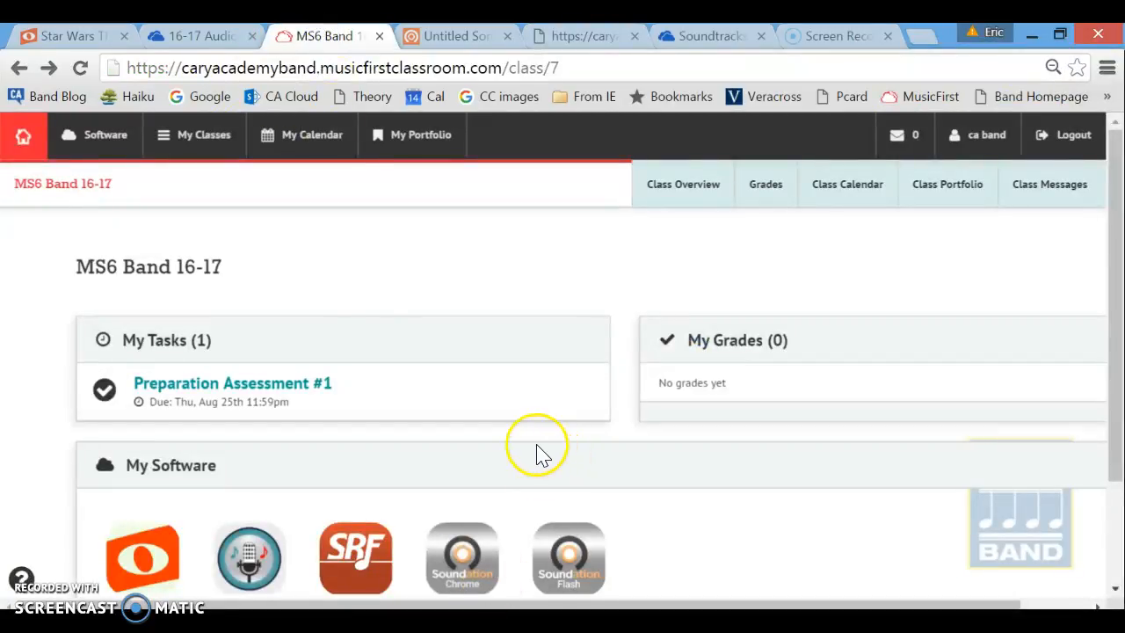
Launch Soundation from the class page and import Star_Wars_Theme.mp3 into the new song.
{"action": "left_click", "coordinate": [465, 572]}
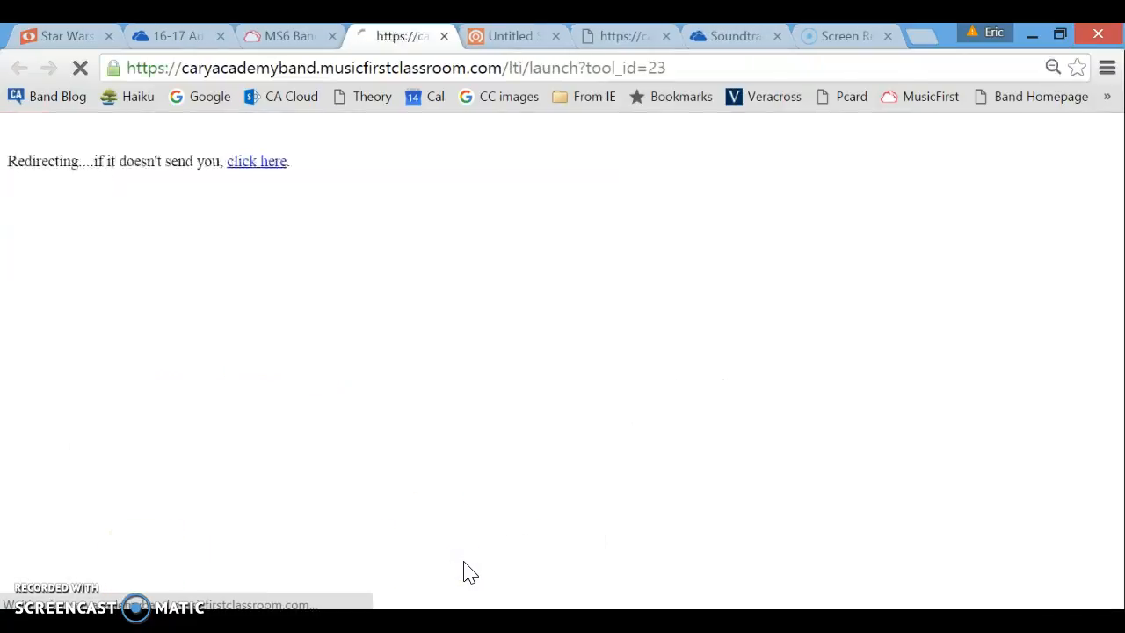
{"action": "left_click", "coordinate": [453, 556]}
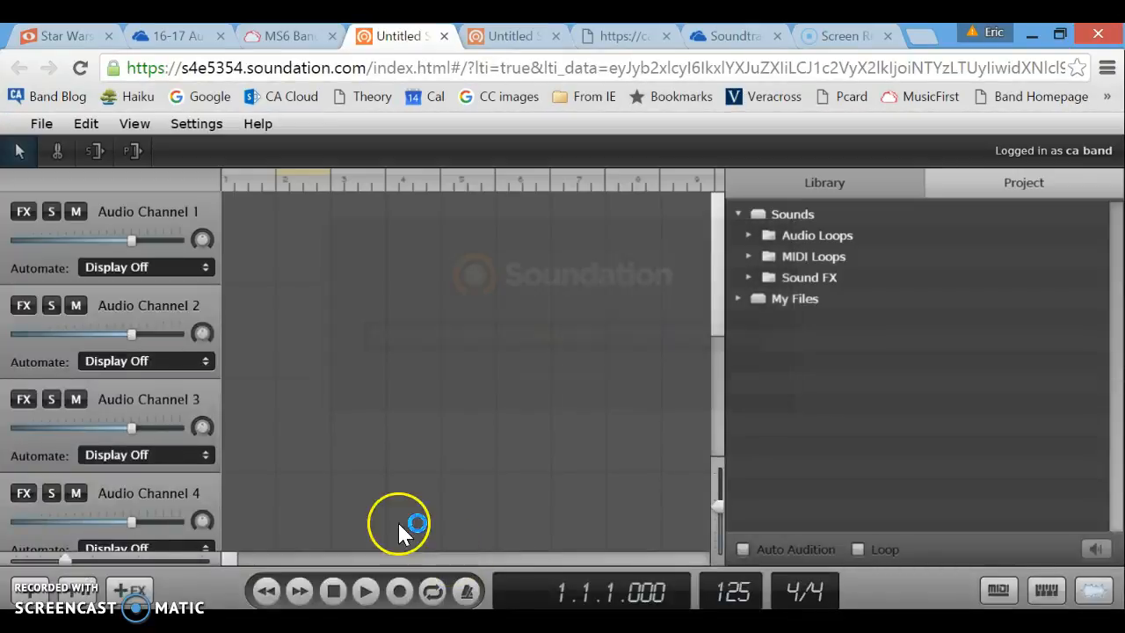
{"action": "left_click", "coordinate": [39, 122]}
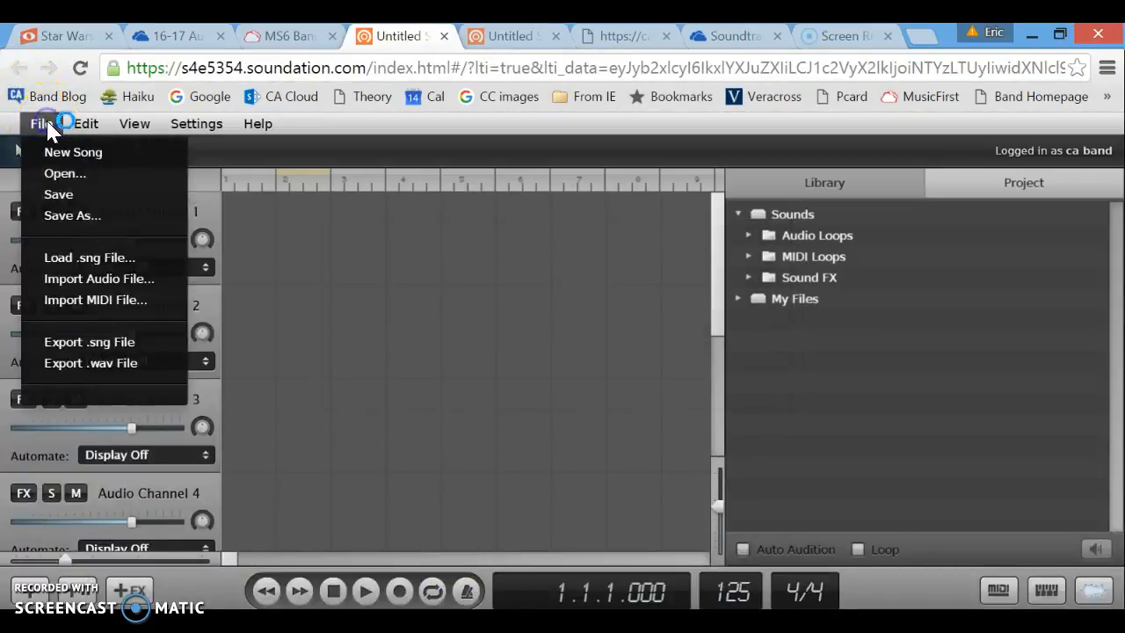
{"action": "left_click", "coordinate": [102, 278]}
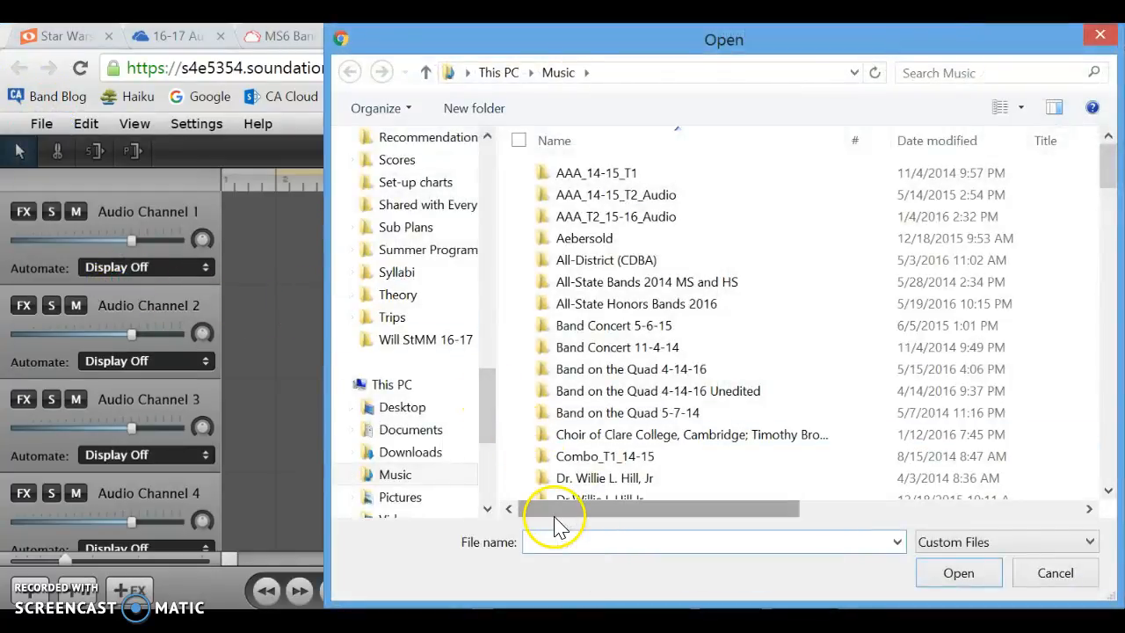
{"action": "type", "text": "star"}
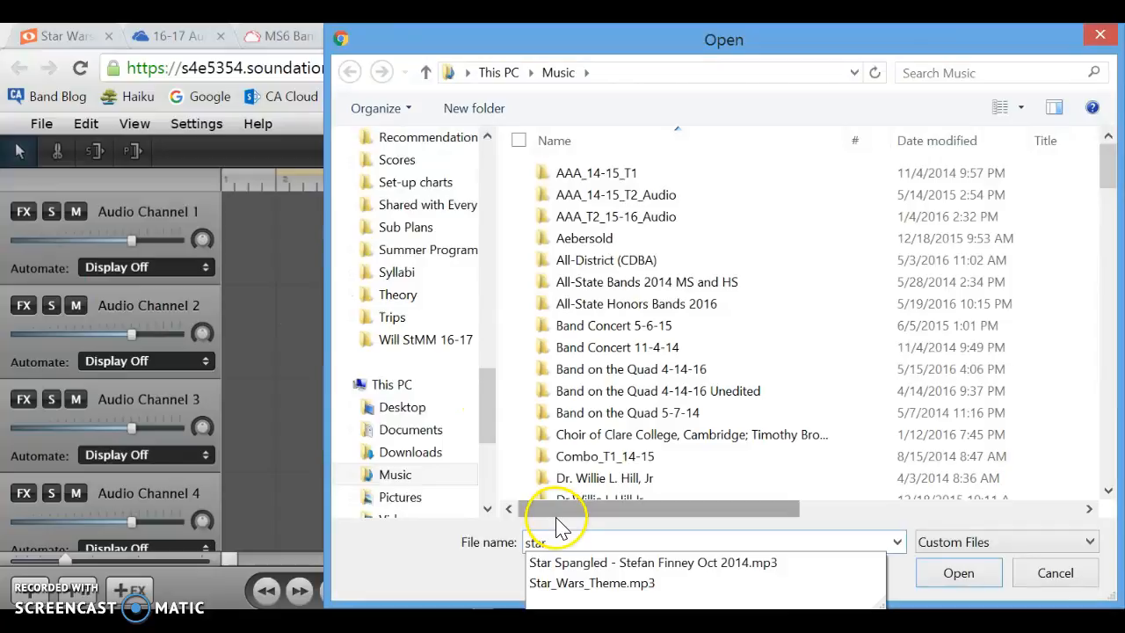
{"action": "left_click", "coordinate": [584, 584]}
{"action": "left_click", "coordinate": [961, 573]}
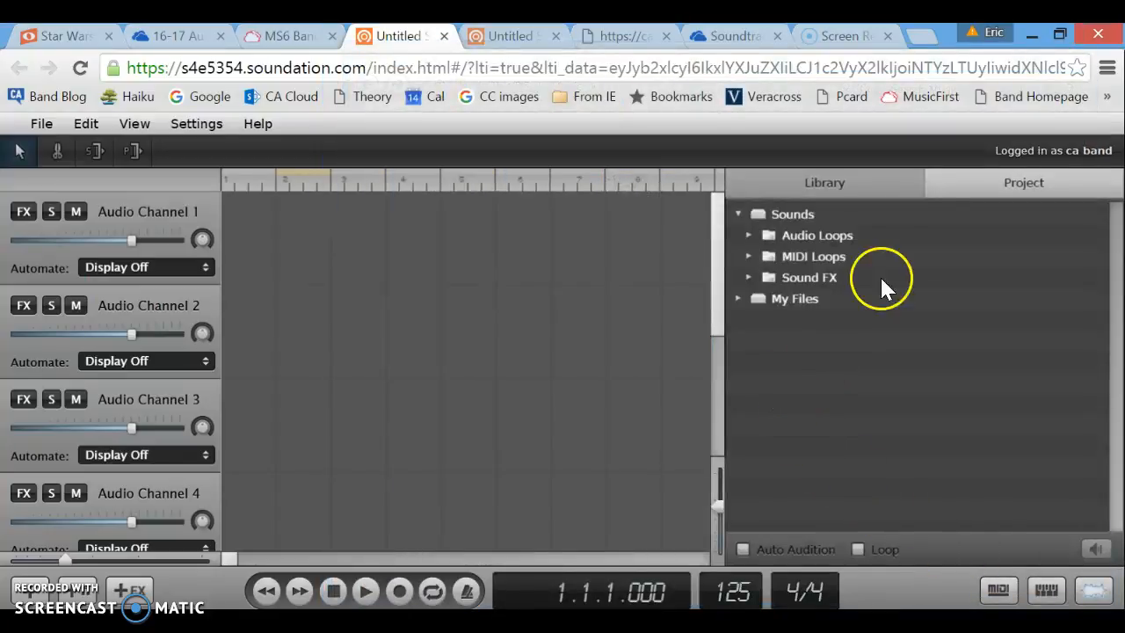
Show the project's files, shorten the track rows, and move Audio Channel 5 under Audio Channel 1.
{"action": "left_click", "coordinate": [1000, 192]}
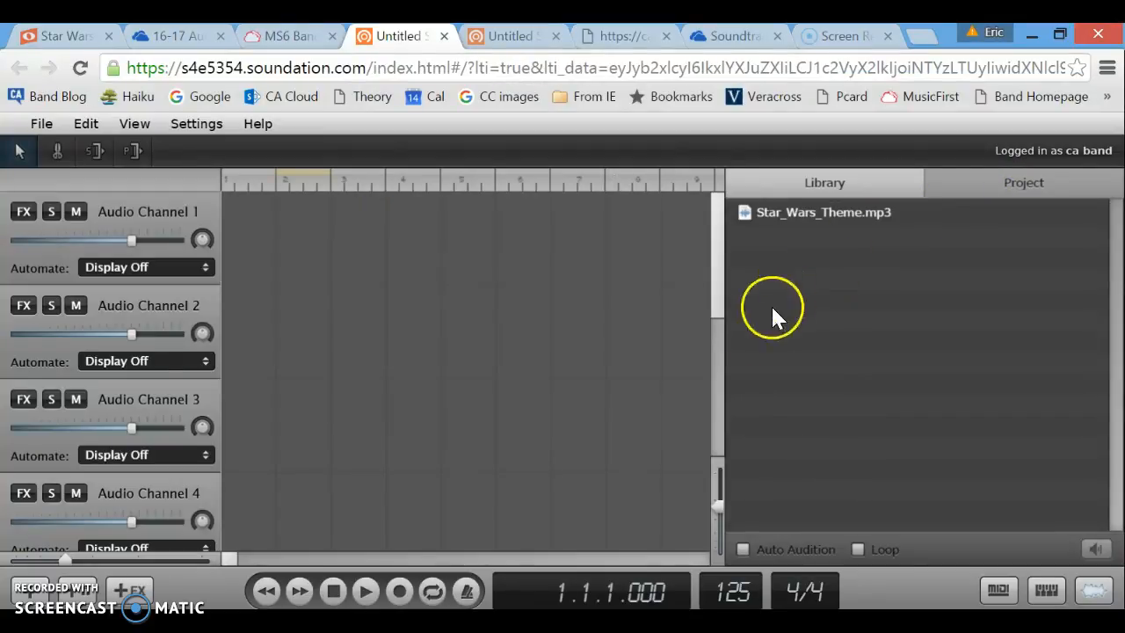
{"action": "left_click_drag", "start_coordinate": [725, 510], "coordinate": [723, 537]}
{"action": "left_click", "coordinate": [719, 442]}
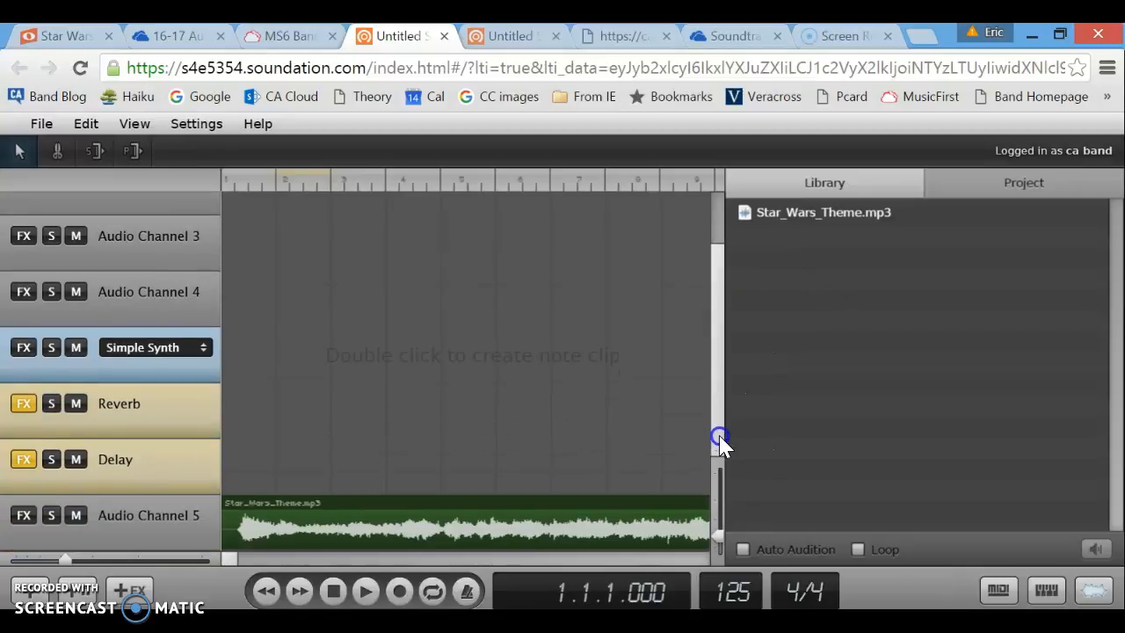
{"action": "left_click_drag", "start_coordinate": [124, 515], "coordinate": [161, 176]}
{"action": "left_click_drag", "start_coordinate": [713, 251], "coordinate": [720, 173]}
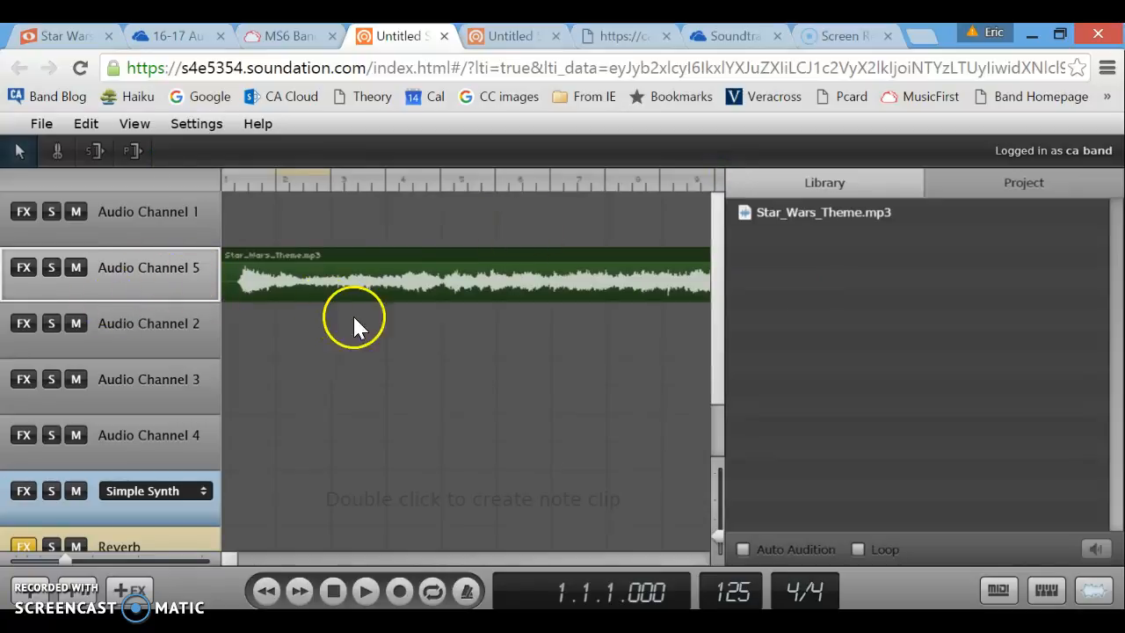
Preview the song, rewind to the start, and select Audio Channel 1 for recording.
{"action": "key", "text": "space"}
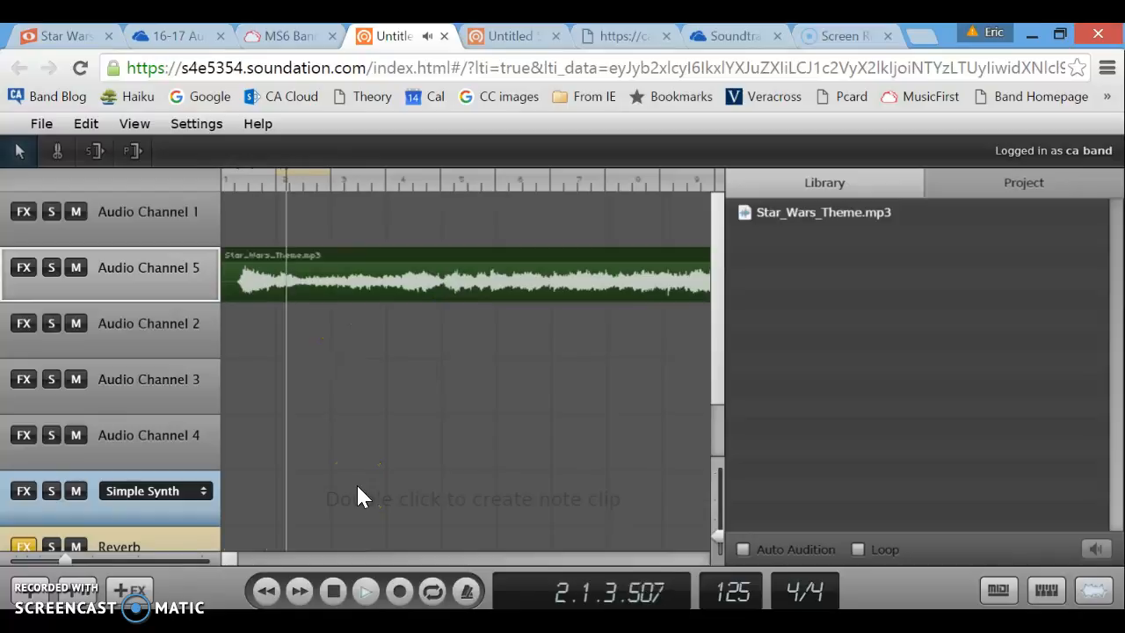
{"action": "key", "text": "space"}
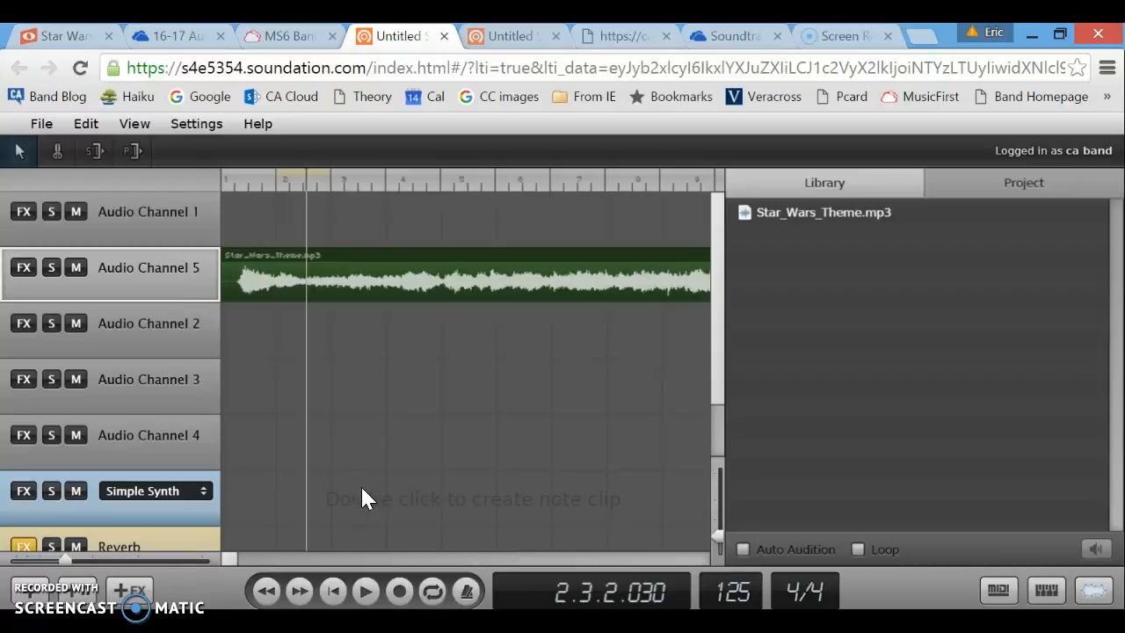
{"action": "left_click", "coordinate": [275, 598]}
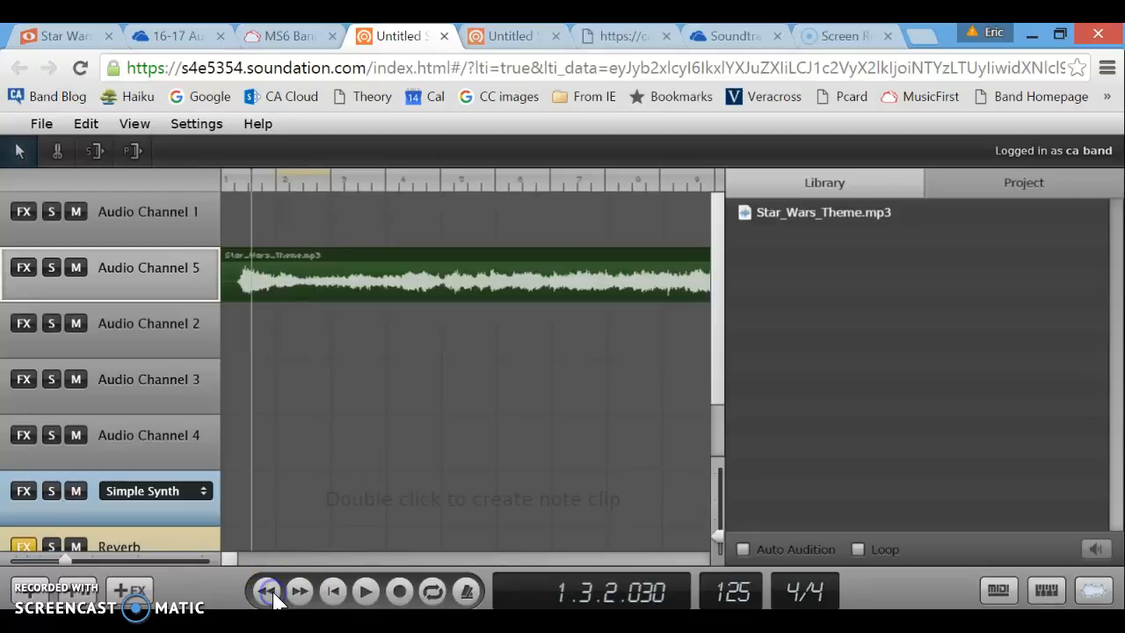
{"action": "left_click", "coordinate": [275, 598]}
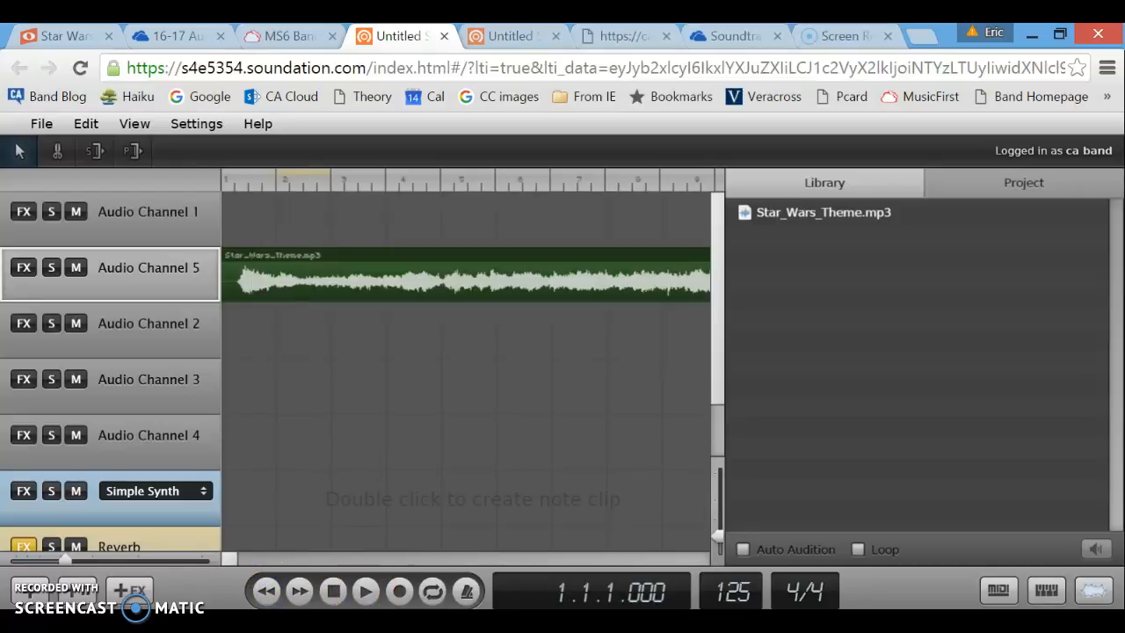
{"action": "left_click", "coordinate": [201, 219]}
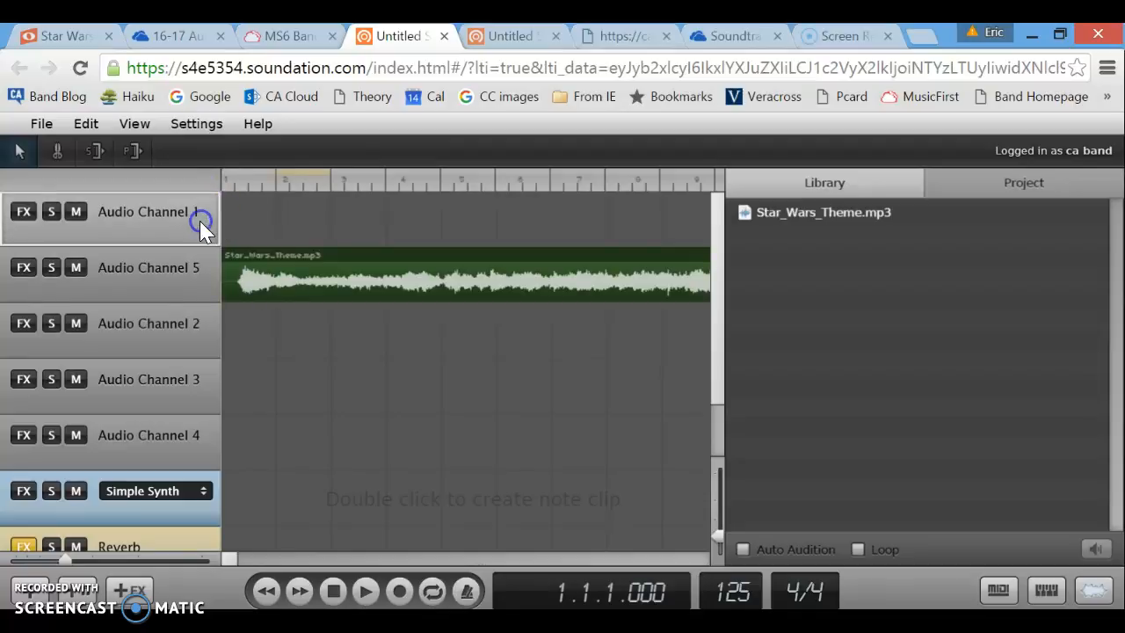
Record a voice clip on Audio Channel 1, play it back, and make the track rows taller.
{"action": "left_click", "coordinate": [400, 591]}
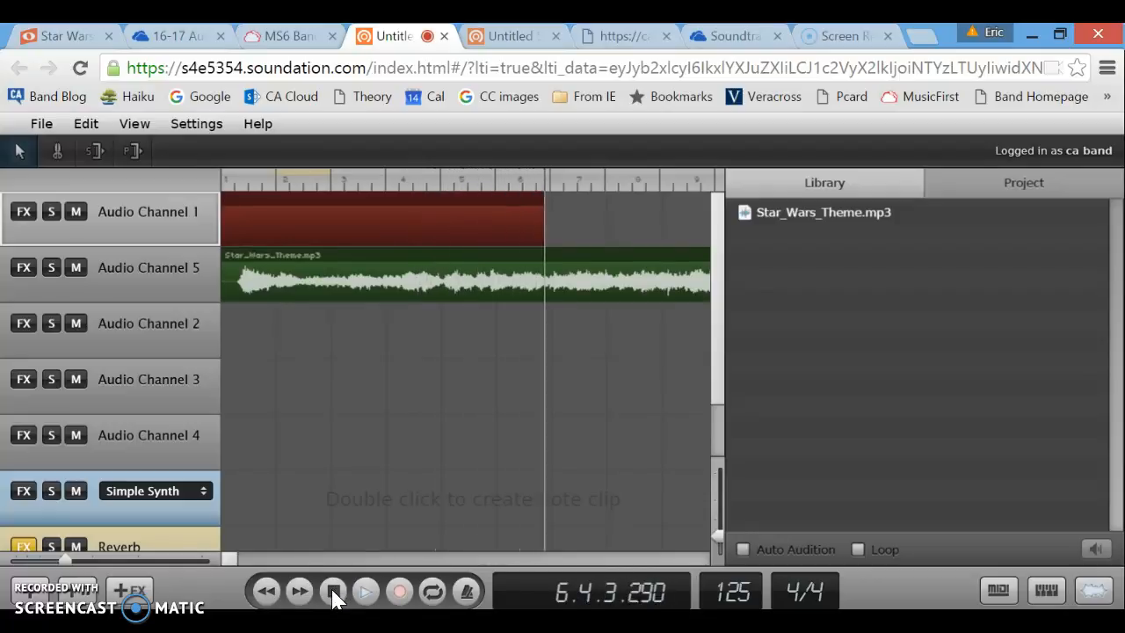
{"action": "left_click", "coordinate": [334, 596]}
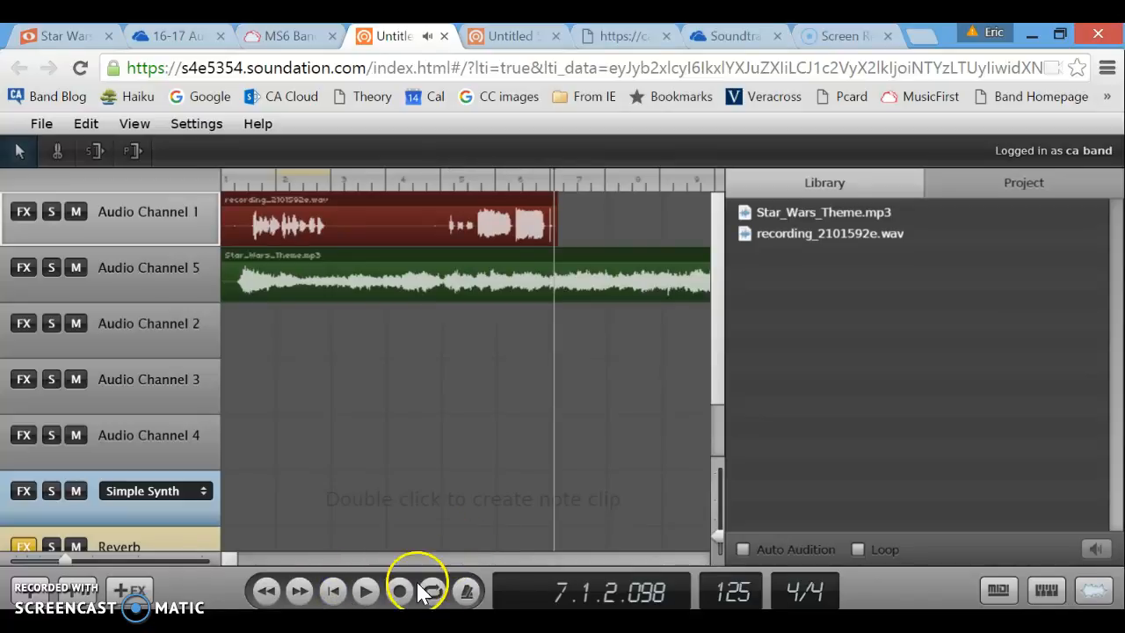
{"action": "left_click", "coordinate": [265, 591]}
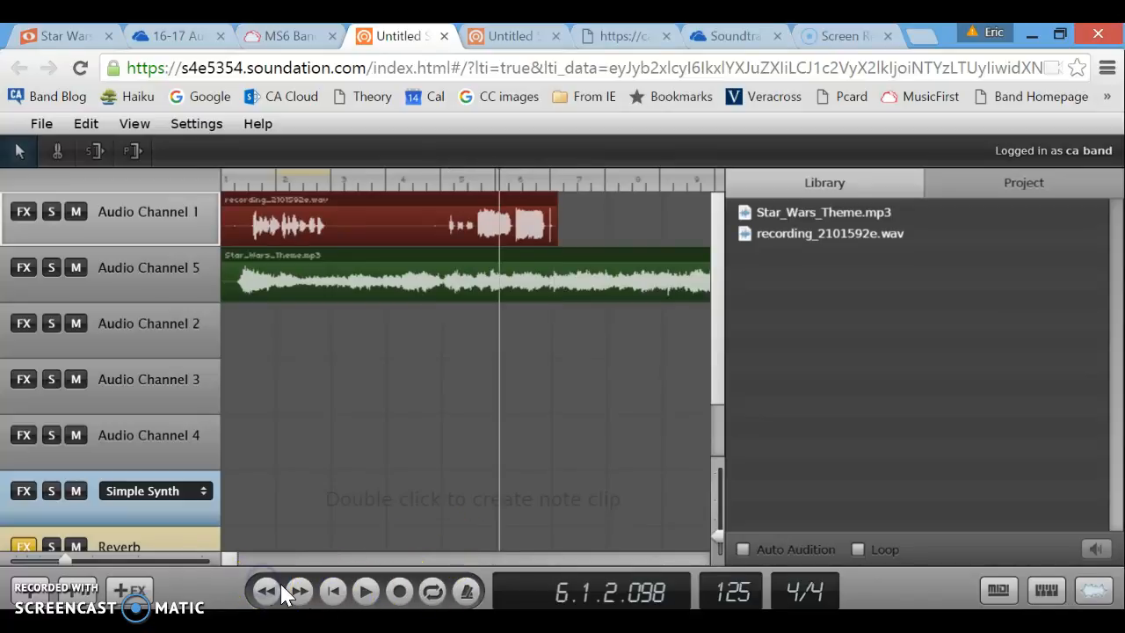
{"action": "left_click", "coordinate": [368, 594]}
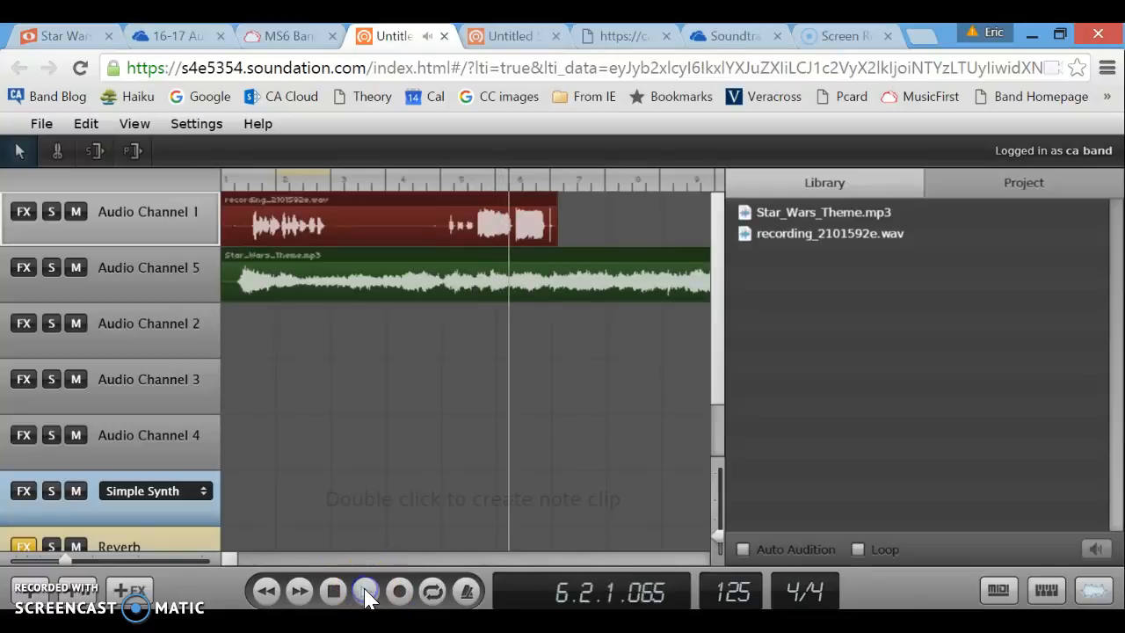
{"action": "left_click", "coordinate": [367, 595]}
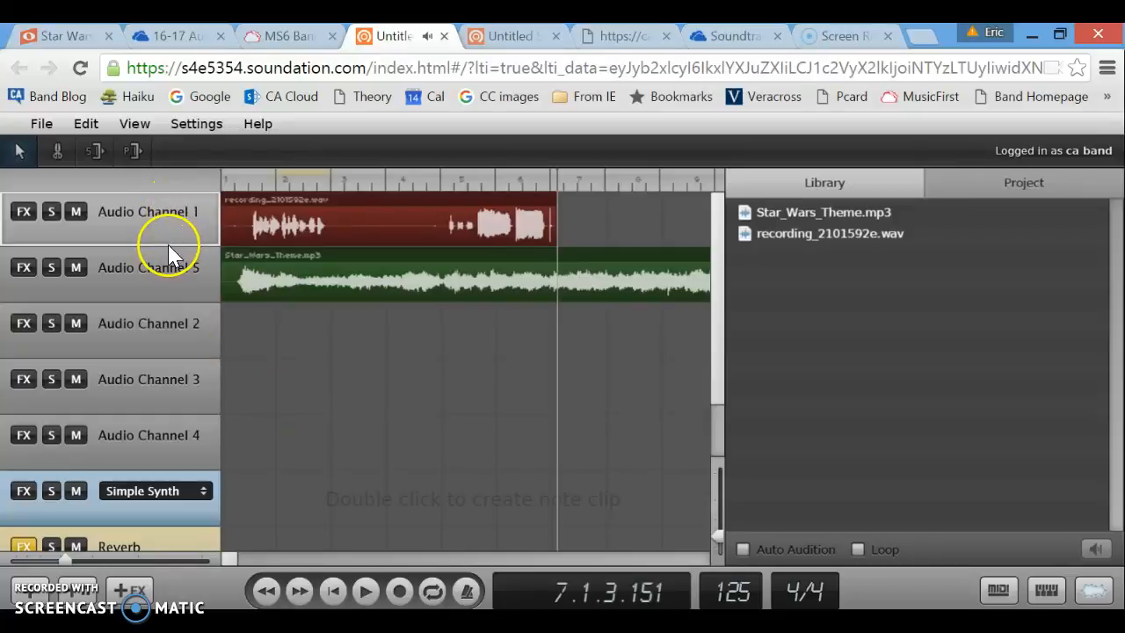
{"action": "left_click", "coordinate": [717, 531]}
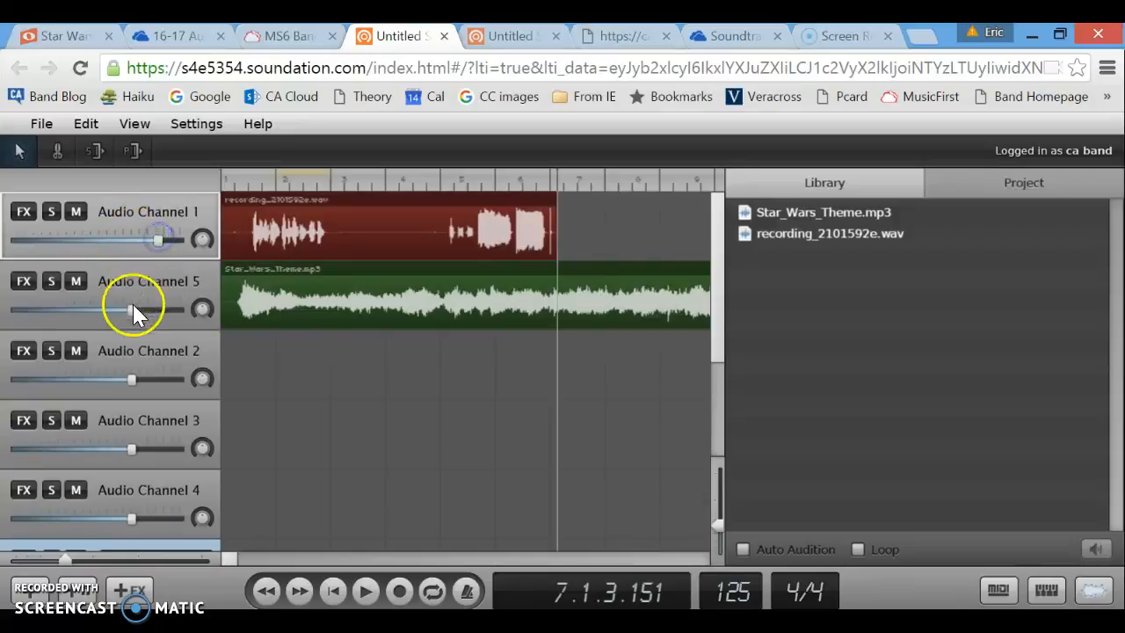
Lower the Star Wars theme track's volume and trim the start of the voice recording clip.
{"action": "left_click_drag", "start_coordinate": [132, 316], "coordinate": [107, 315]}
{"action": "left_click", "coordinate": [361, 221]}
{"action": "left_click_drag", "start_coordinate": [222, 252], "coordinate": [413, 268]}
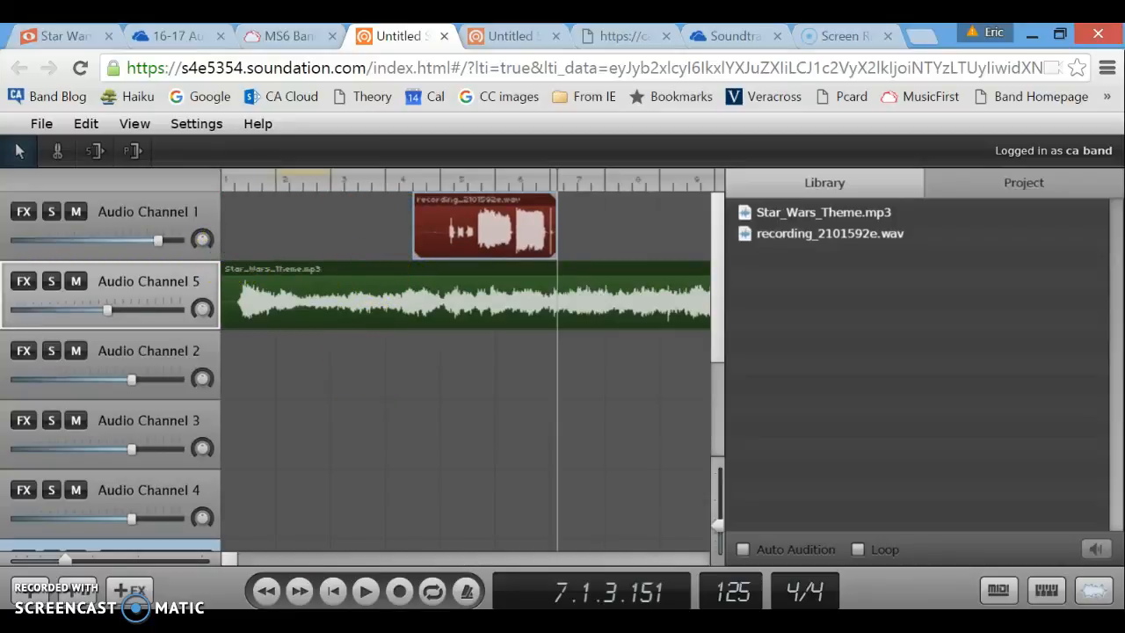
Rewind to bar 3 and play the mix through once.
{"action": "left_click", "coordinate": [266, 590]}
{"action": "left_click", "coordinate": [268, 592]}
{"action": "left_click", "coordinate": [266, 591]}
{"action": "left_click", "coordinate": [266, 591]}
{"action": "key", "text": "space"}
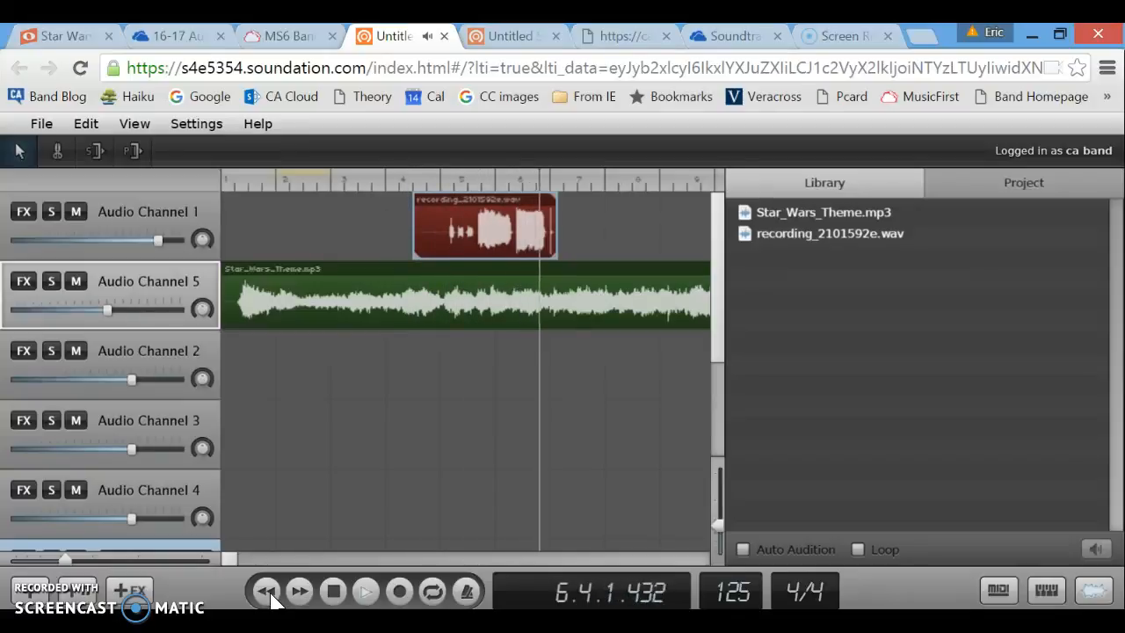
{"action": "key", "text": "space"}
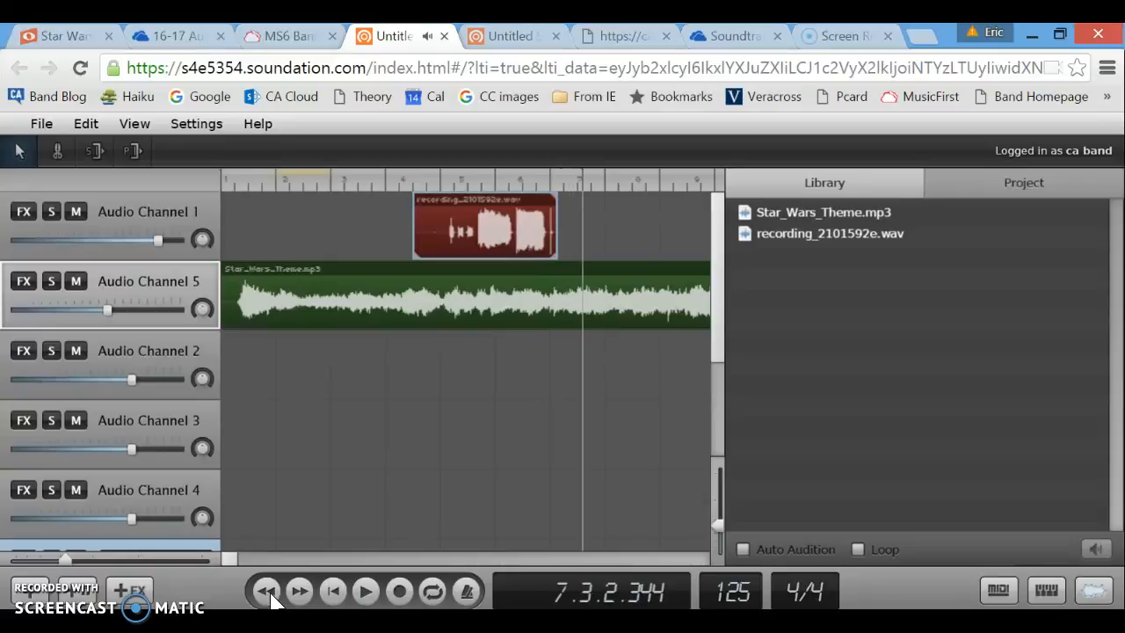
Save the project with Save As under the student's _starwars song name.
{"action": "left_click", "coordinate": [41, 124]}
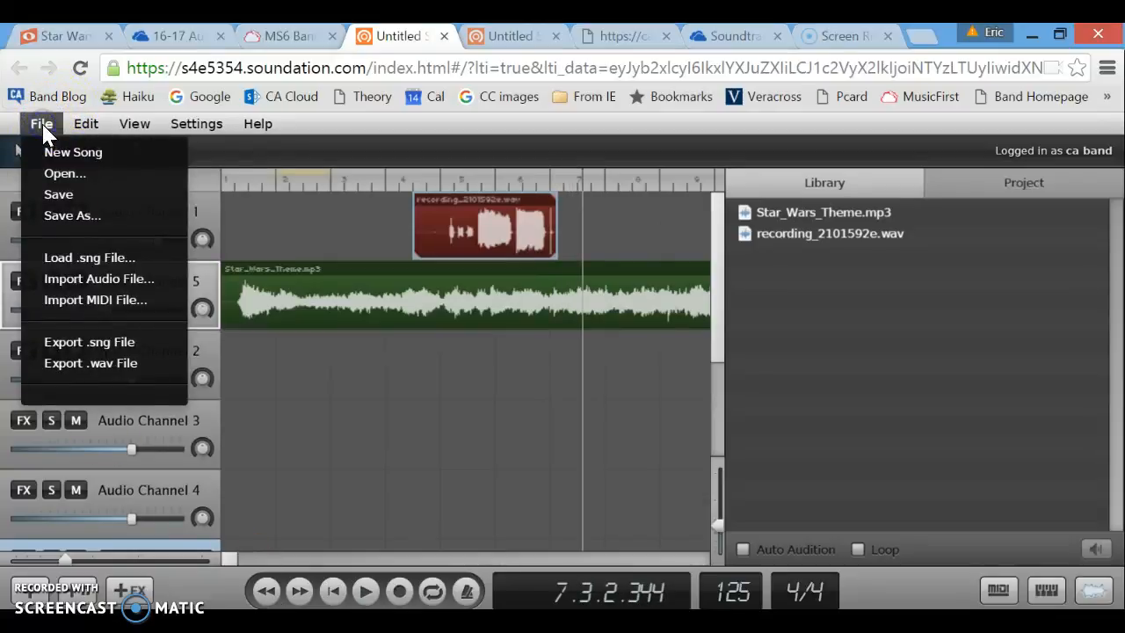
{"action": "left_click", "coordinate": [72, 195]}
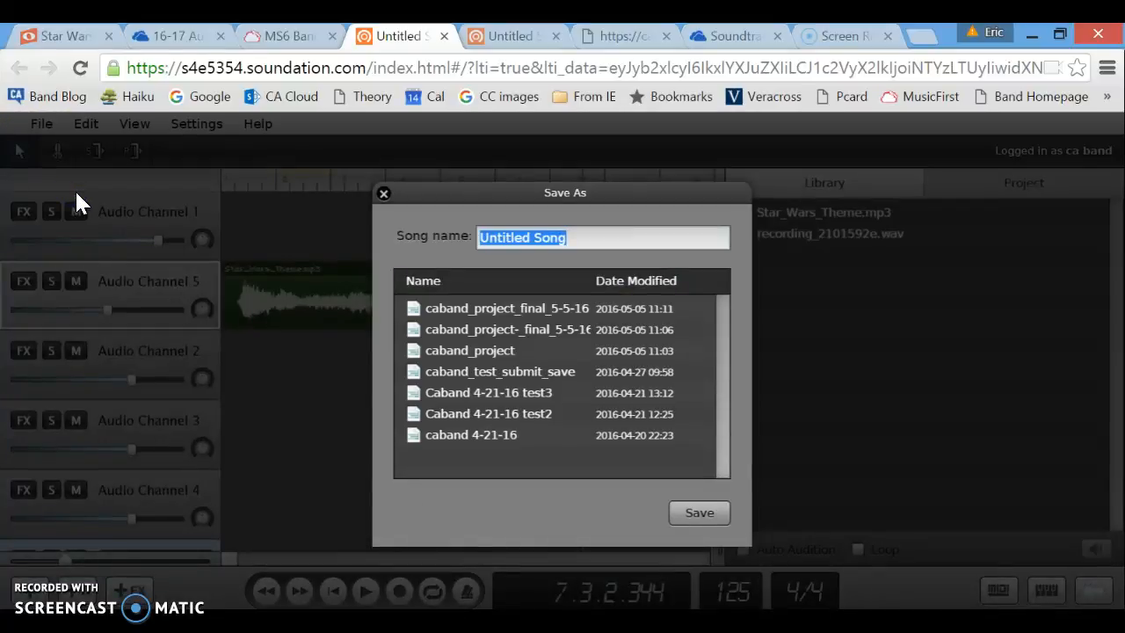
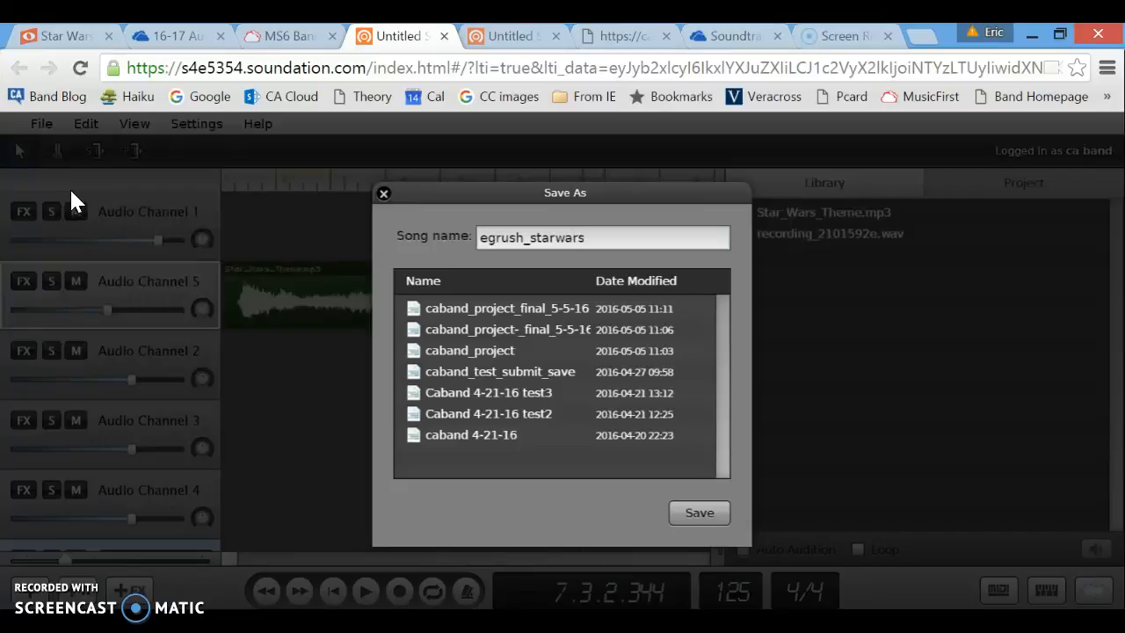
{"action": "left_click", "coordinate": [698, 513]}
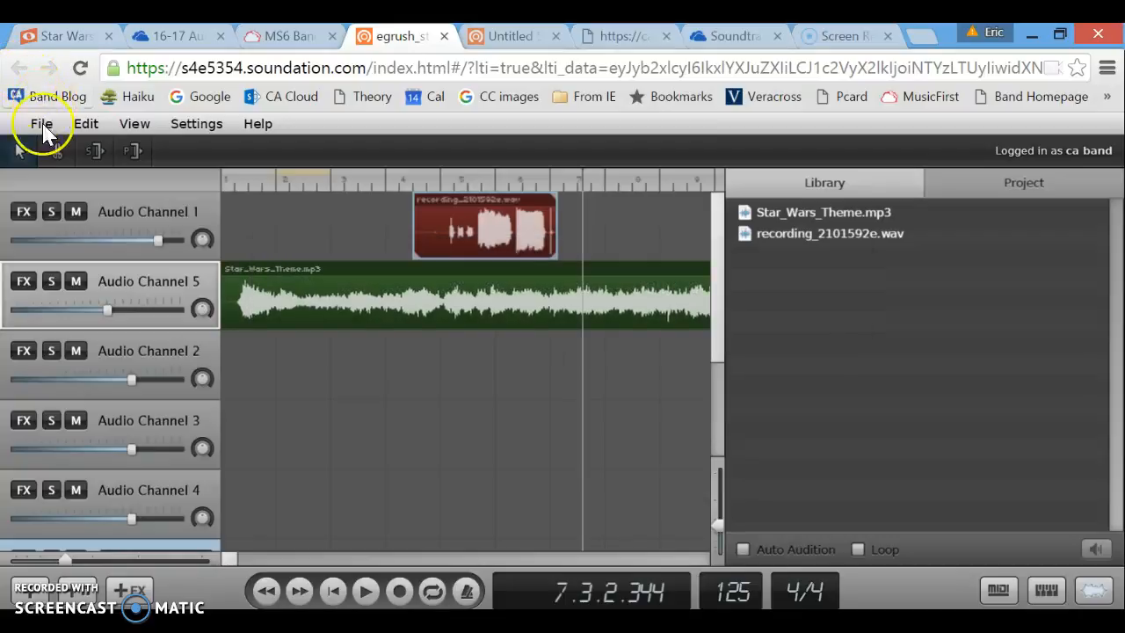
Export the song as a .wav file and bring the MS6 folder in File Explorer forward.
{"action": "left_click", "coordinate": [41, 124]}
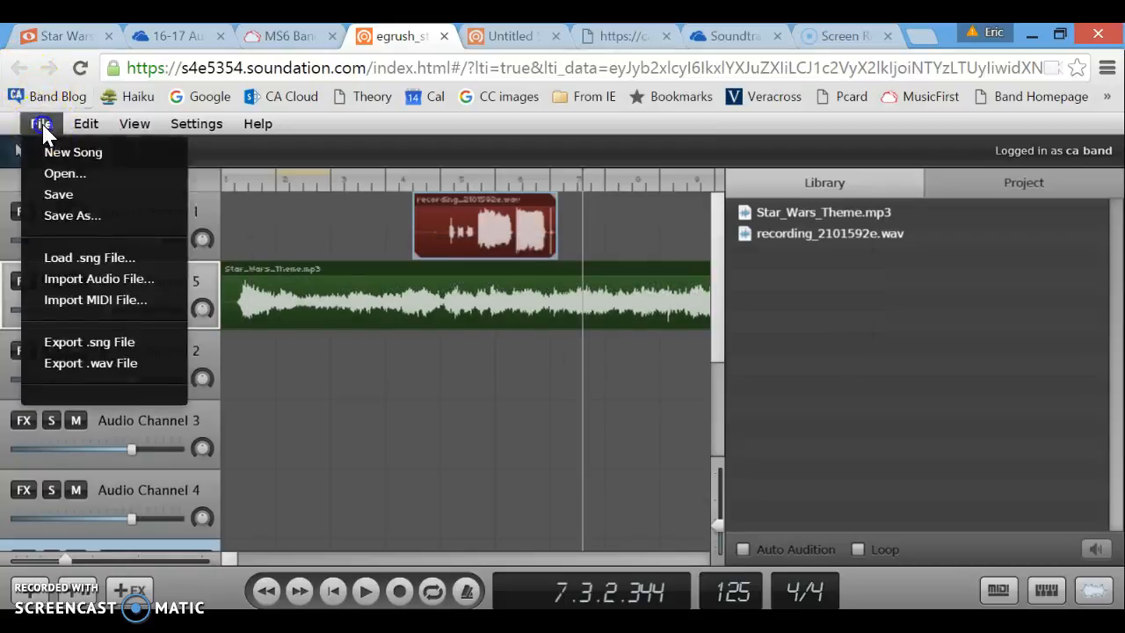
{"action": "left_click", "coordinate": [106, 363]}
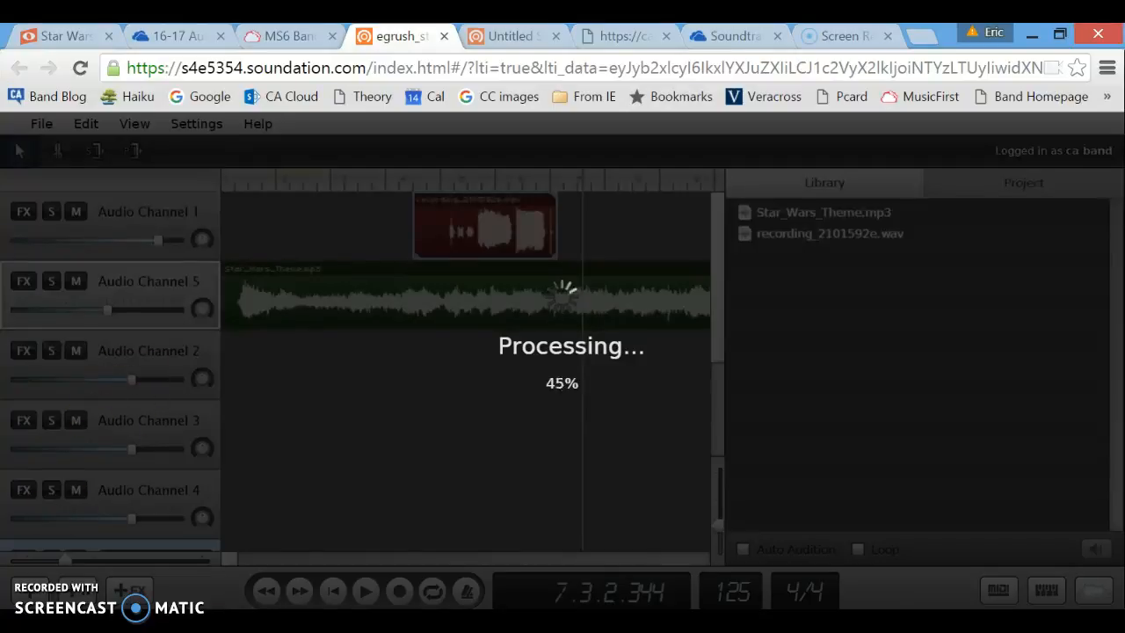
{"action": "left_click", "coordinate": [382, 621]}
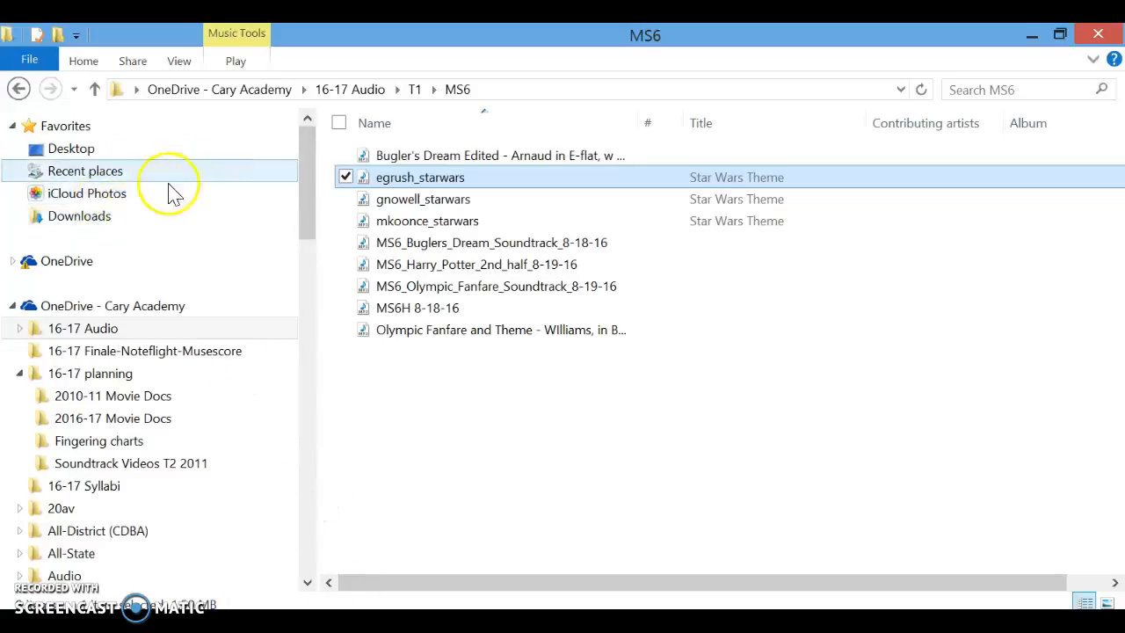
Check the Downloads folder for the WAV export, then return to Soundation in Chrome.
{"action": "left_click", "coordinate": [85, 227]}
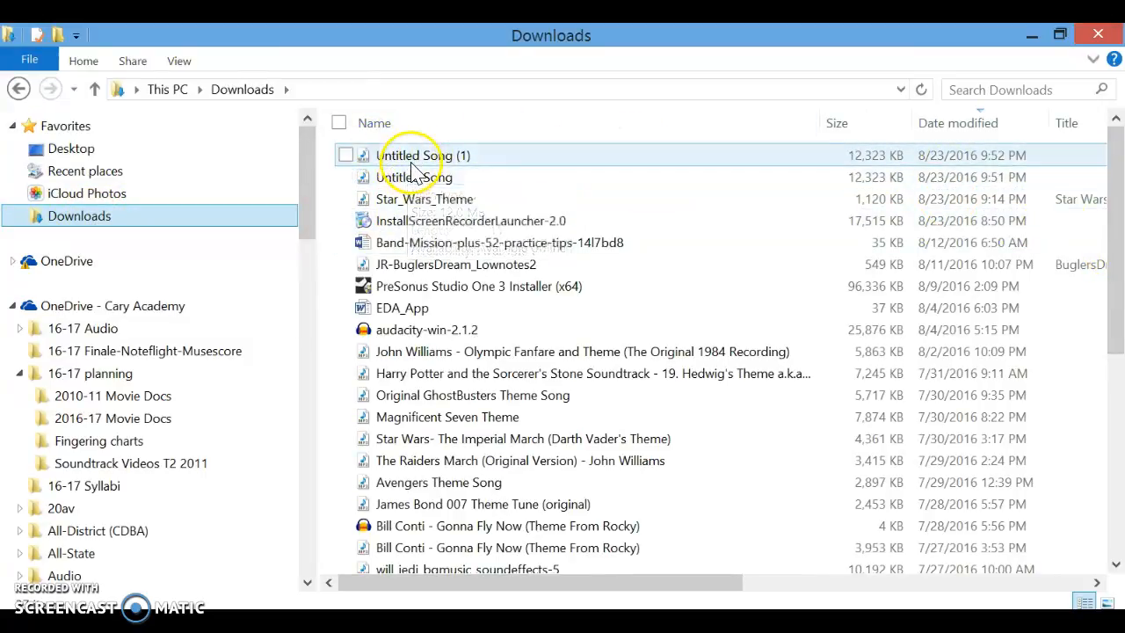
{"action": "left_click", "coordinate": [141, 620]}
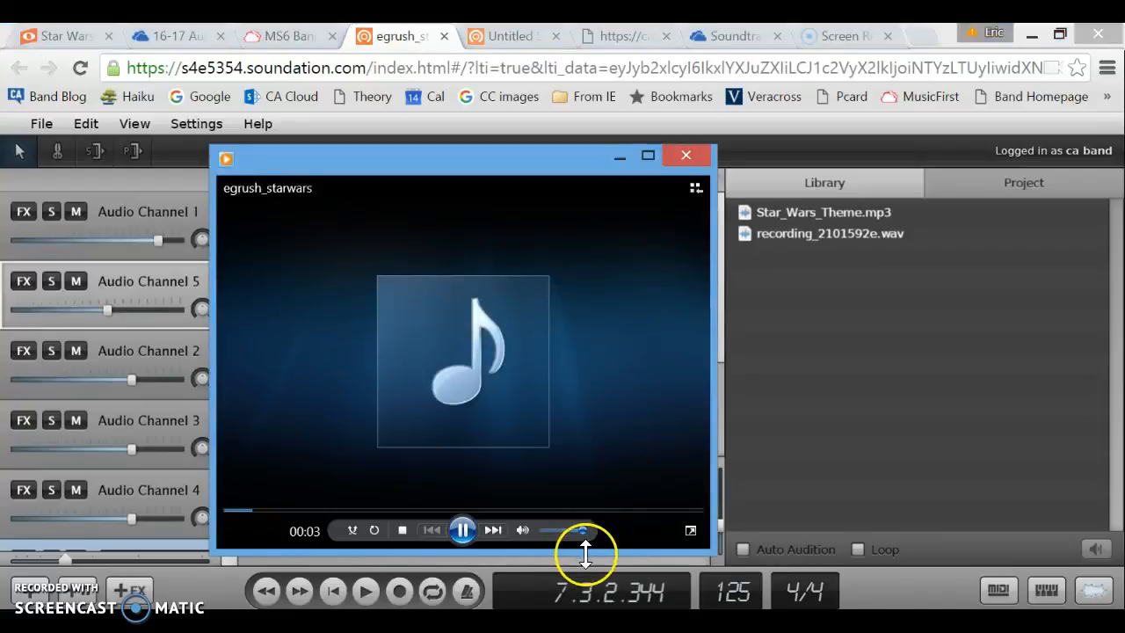
Pause the exported song, close Windows Media Player, and minimize the Downloads window.
{"action": "left_click", "coordinate": [460, 530]}
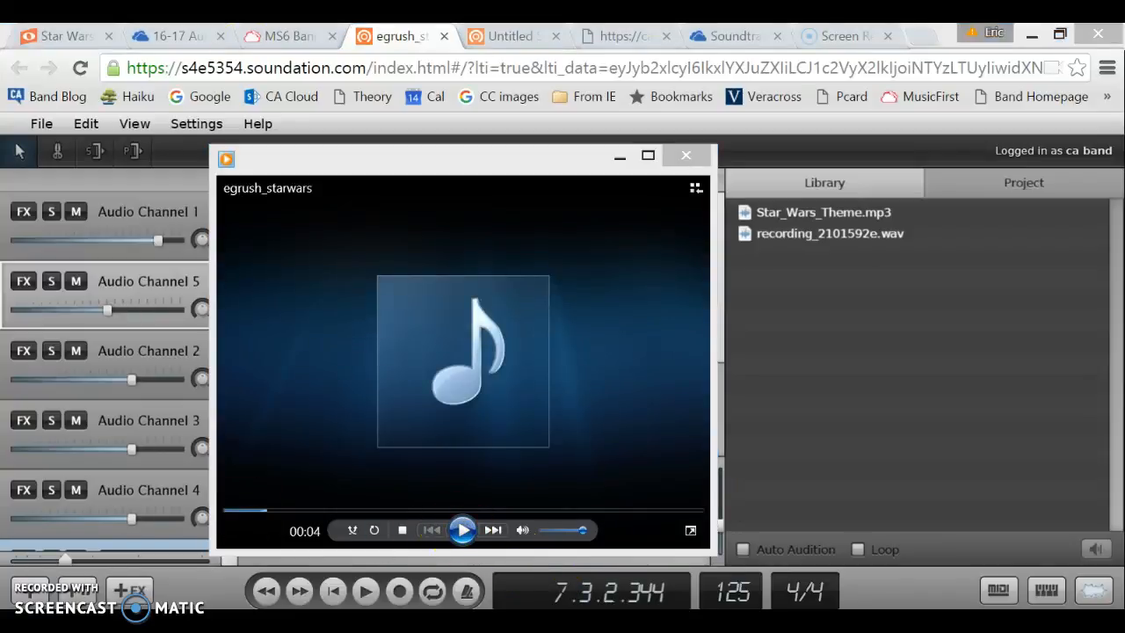
{"action": "key", "text": "alt+Tab"}
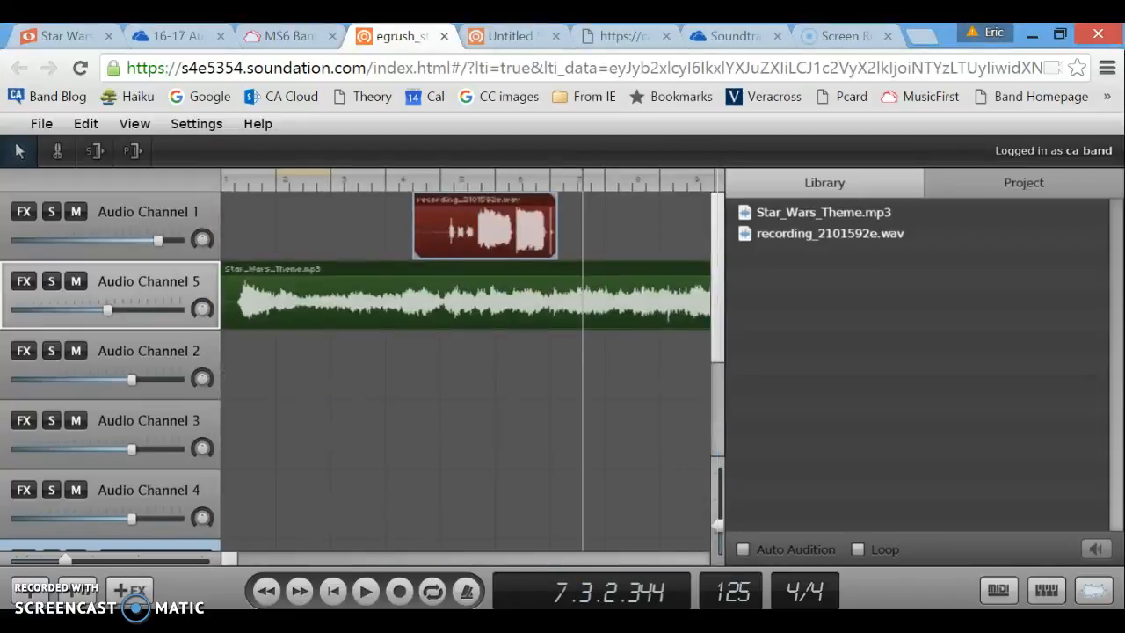
{"action": "key", "text": "alt+Tab"}
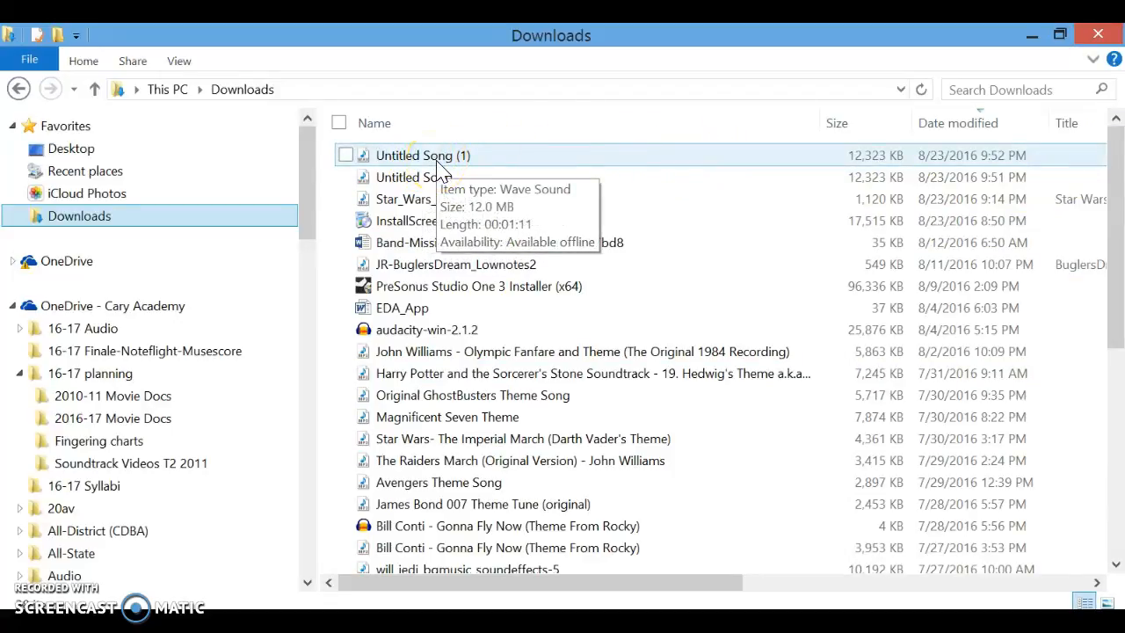
{"action": "left_click", "coordinate": [1031, 35]}
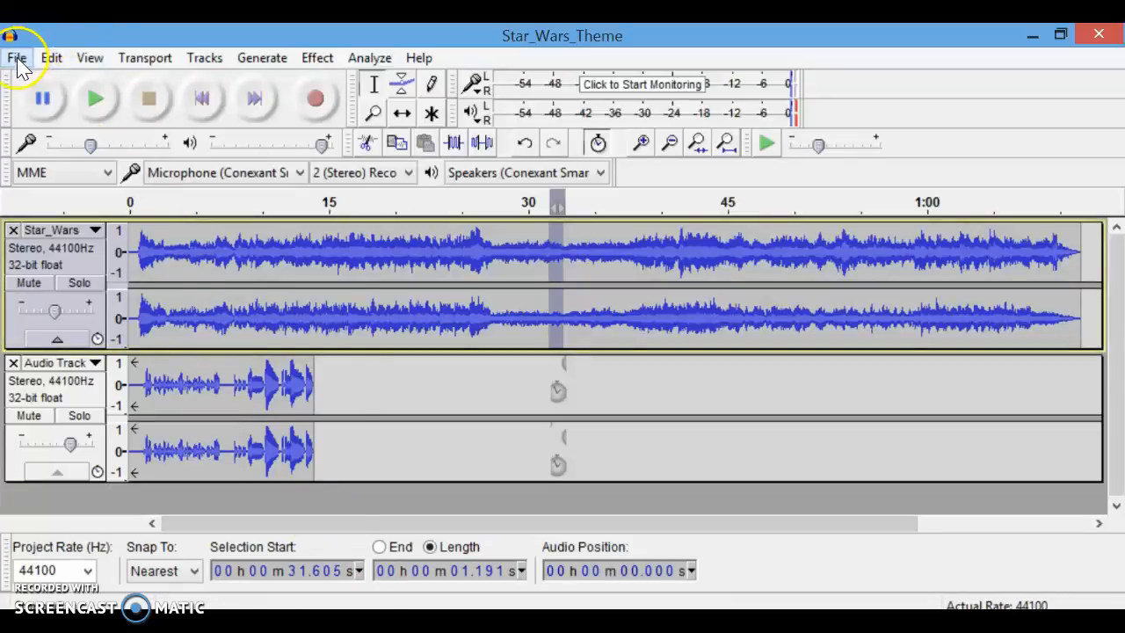
Start a new Audacity project and open Action Music Loop 1 from Libraries > Music.
{"action": "left_click", "coordinate": [18, 59]}
{"action": "left_click", "coordinate": [35, 78]}
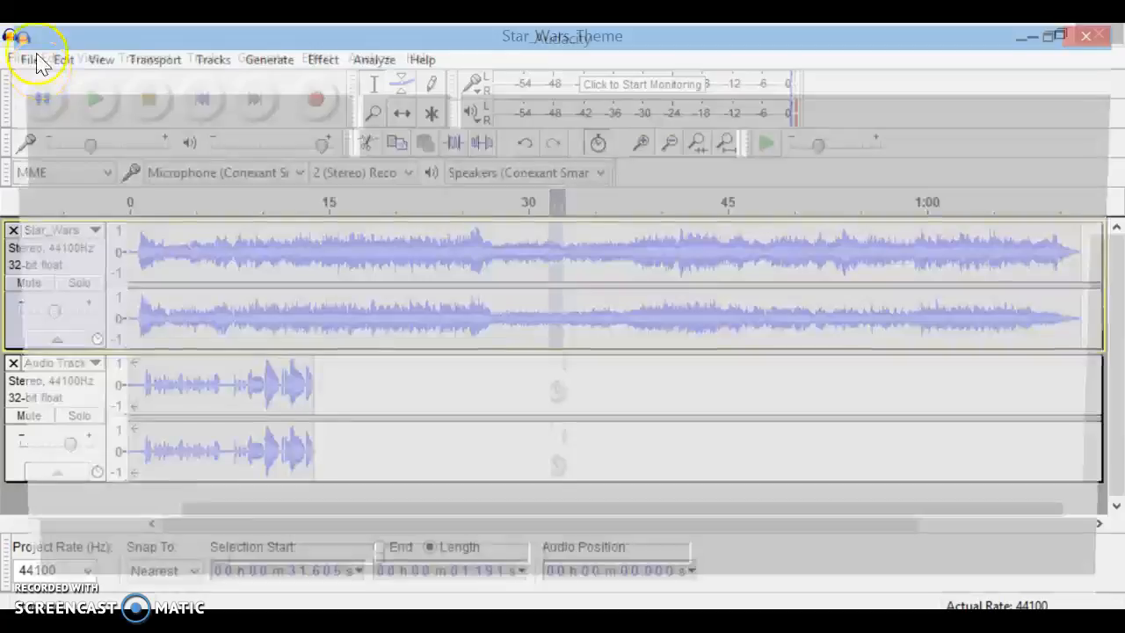
{"action": "left_click", "coordinate": [26, 59]}
{"action": "left_click", "coordinate": [40, 103]}
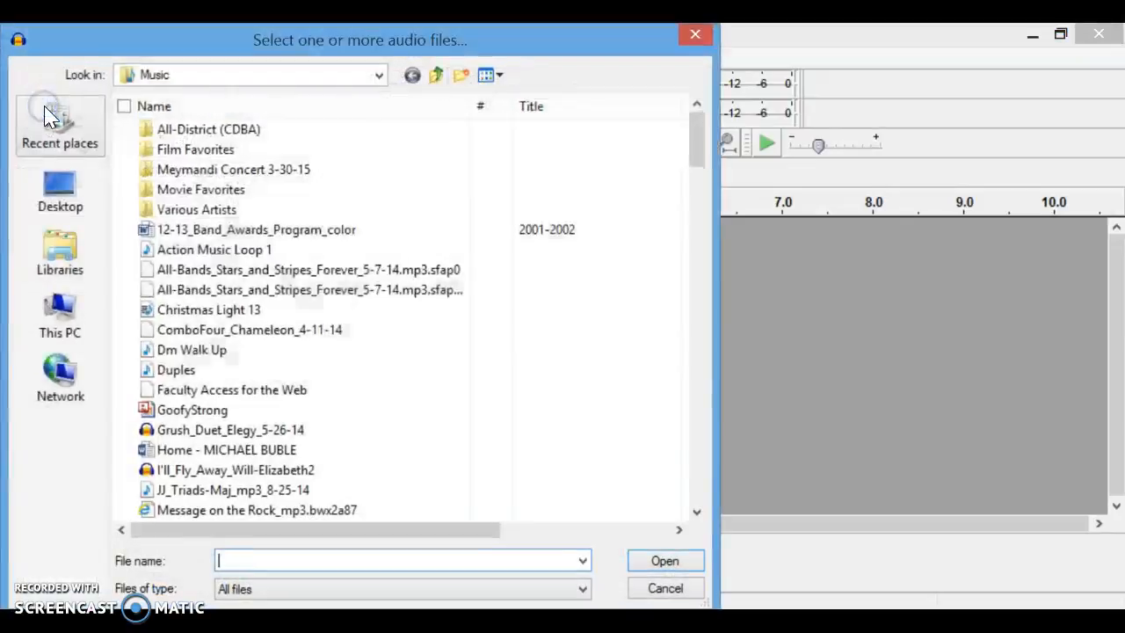
{"action": "left_click", "coordinate": [63, 250]}
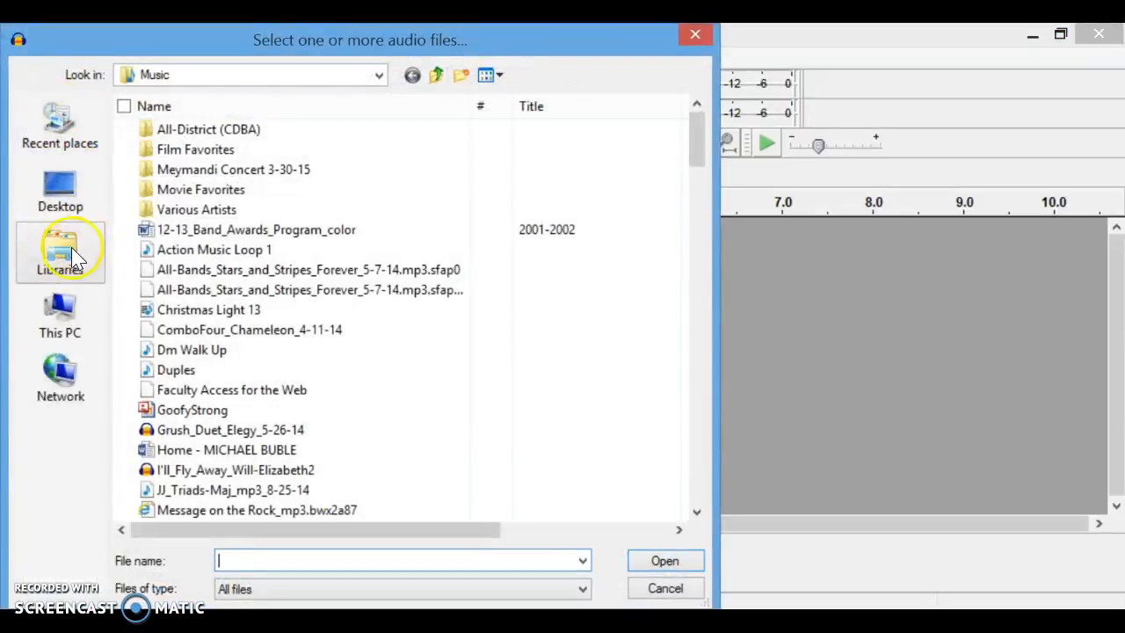
{"action": "left_click", "coordinate": [62, 251]}
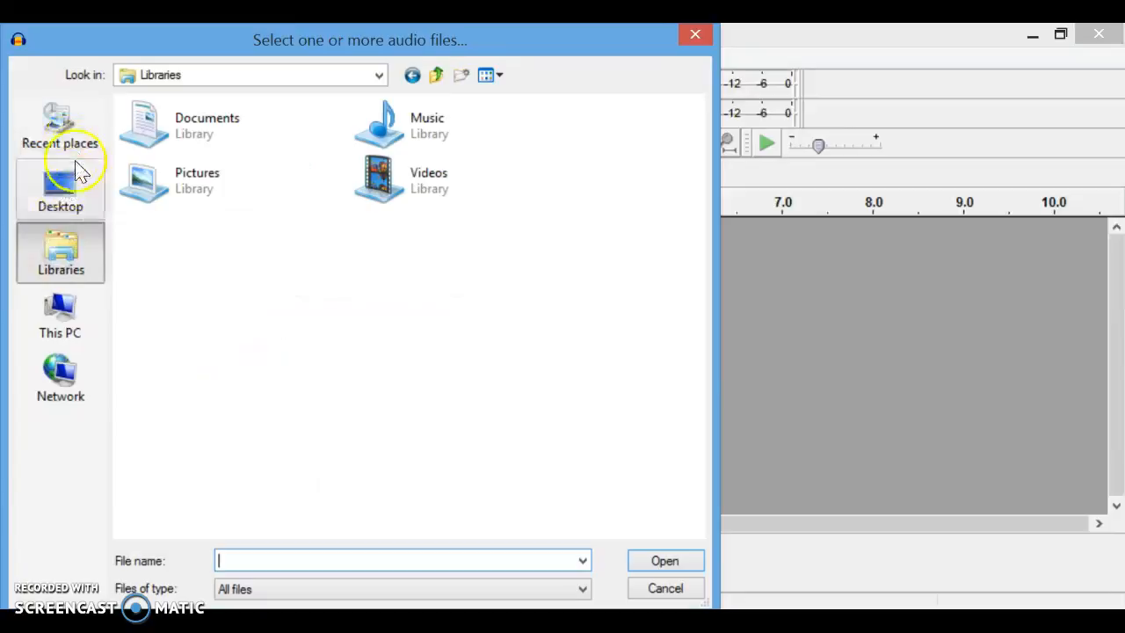
{"action": "double_click", "coordinate": [443, 149]}
{"action": "scroll", "coordinate": [695, 492], "scroll_direction": "down", "scroll_amount": 7}
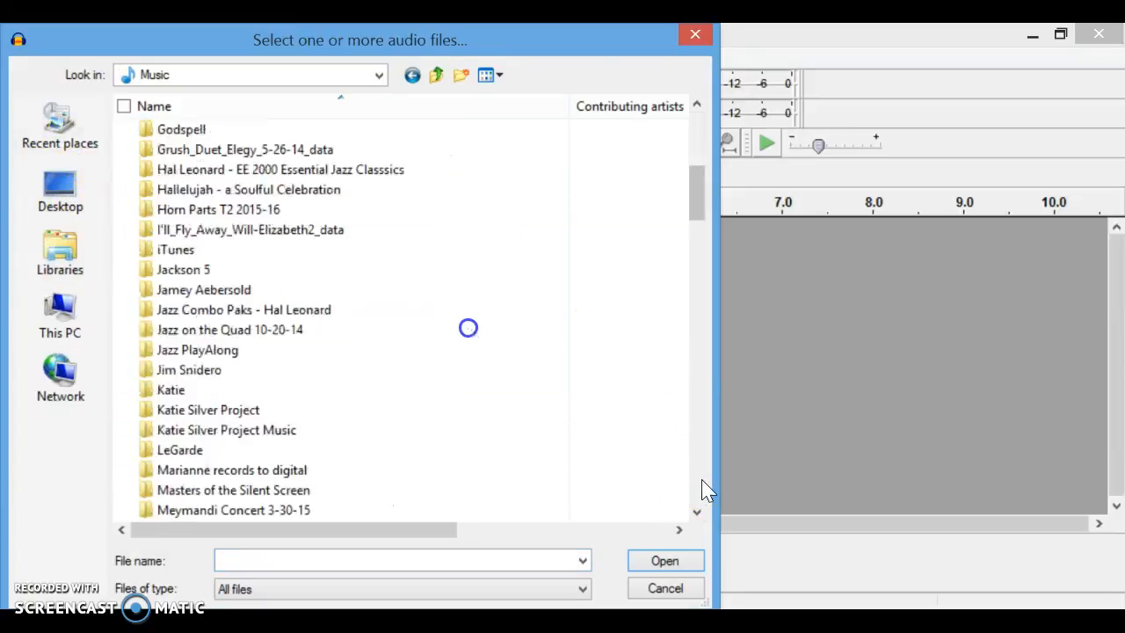
{"action": "scroll", "coordinate": [703, 488], "scroll_direction": "down", "scroll_amount": 12}
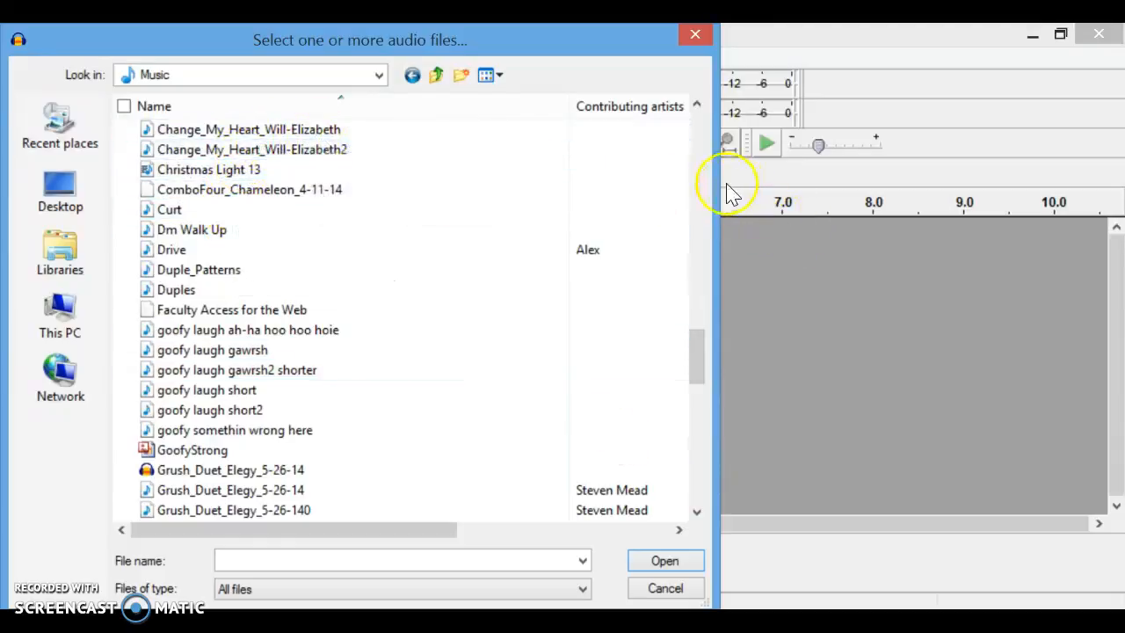
{"action": "scroll", "coordinate": [706, 167], "scroll_direction": "up", "scroll_amount": 7}
{"action": "double_click", "coordinate": [234, 231]}
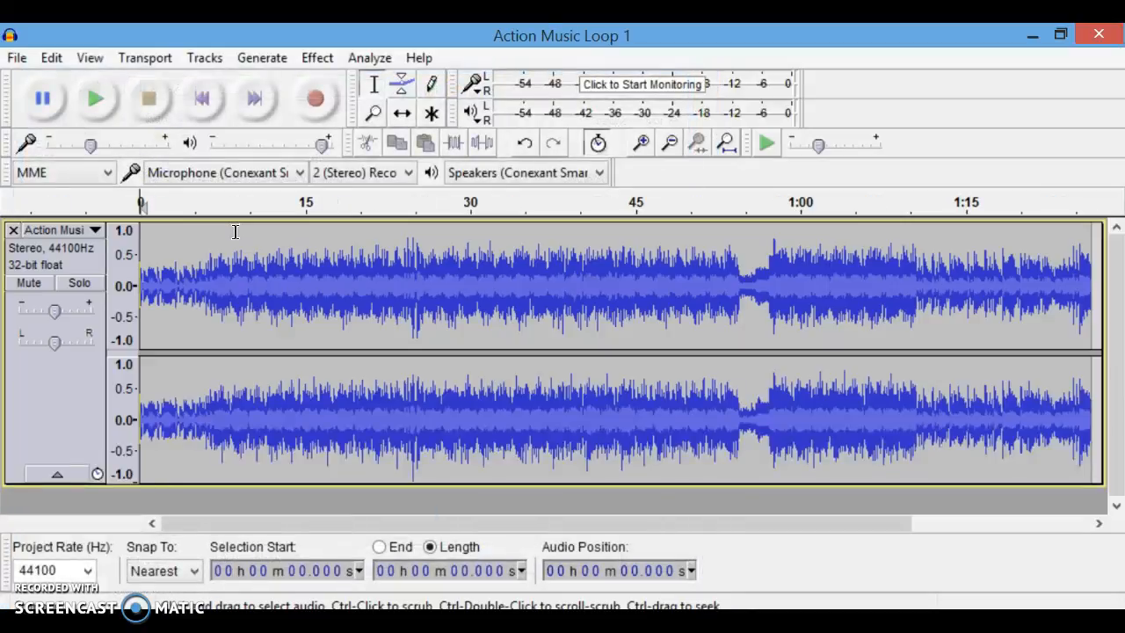
Export the loop as an MP3 into MS6 under the student's file name, accepting the metadata.
{"action": "left_click", "coordinate": [17, 58]}
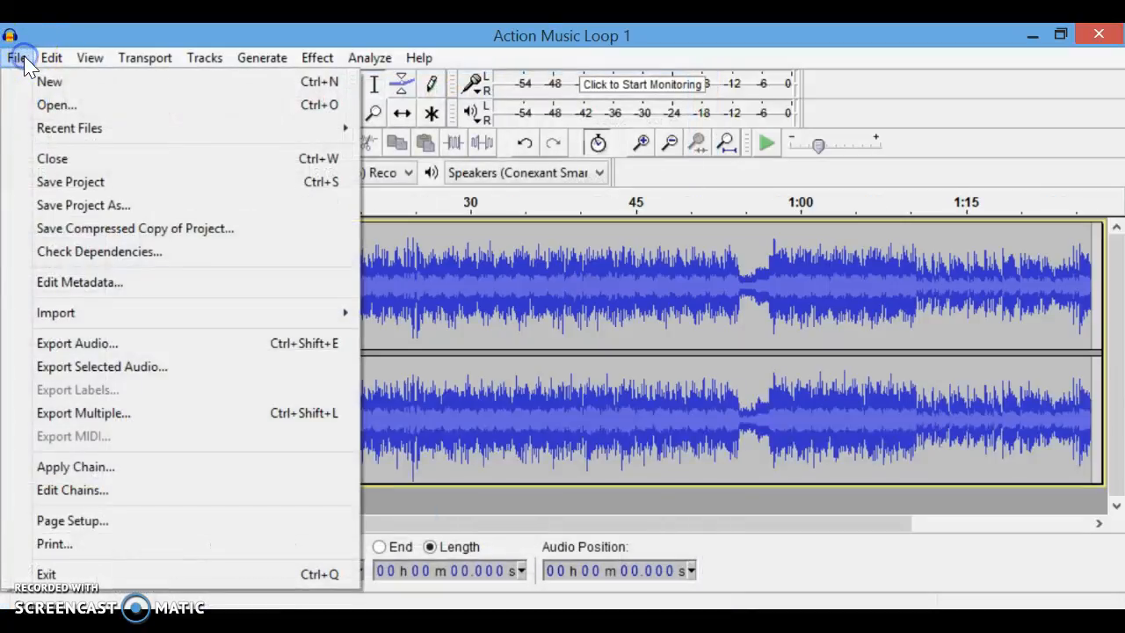
{"action": "left_click", "coordinate": [113, 343]}
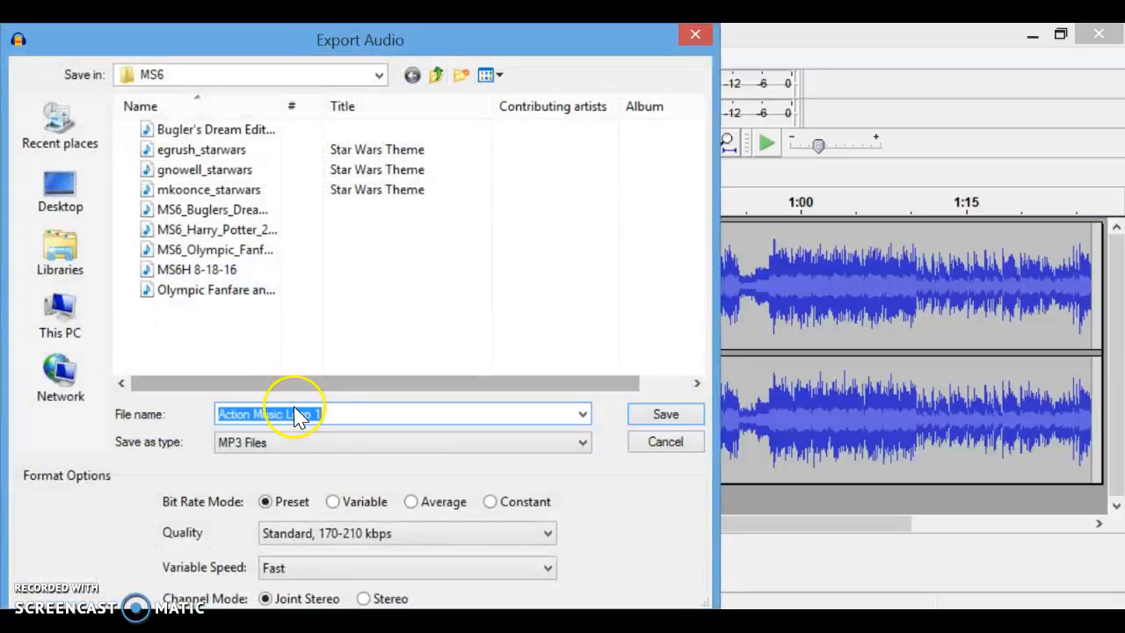
{"action": "left_click_drag", "start_coordinate": [339, 416], "coordinate": [141, 416]}
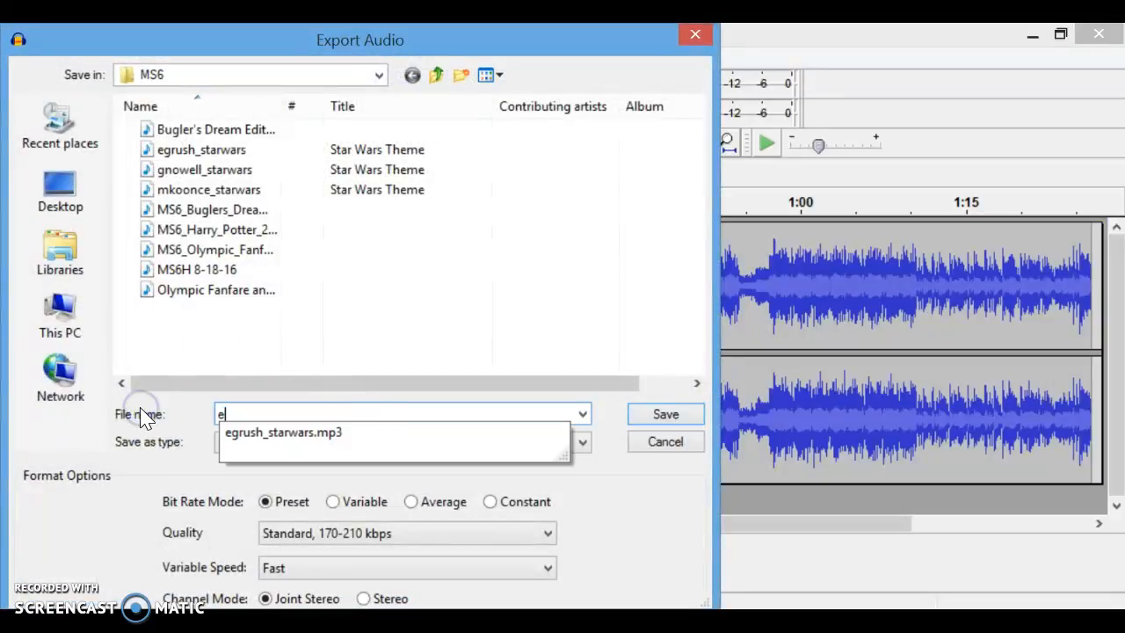
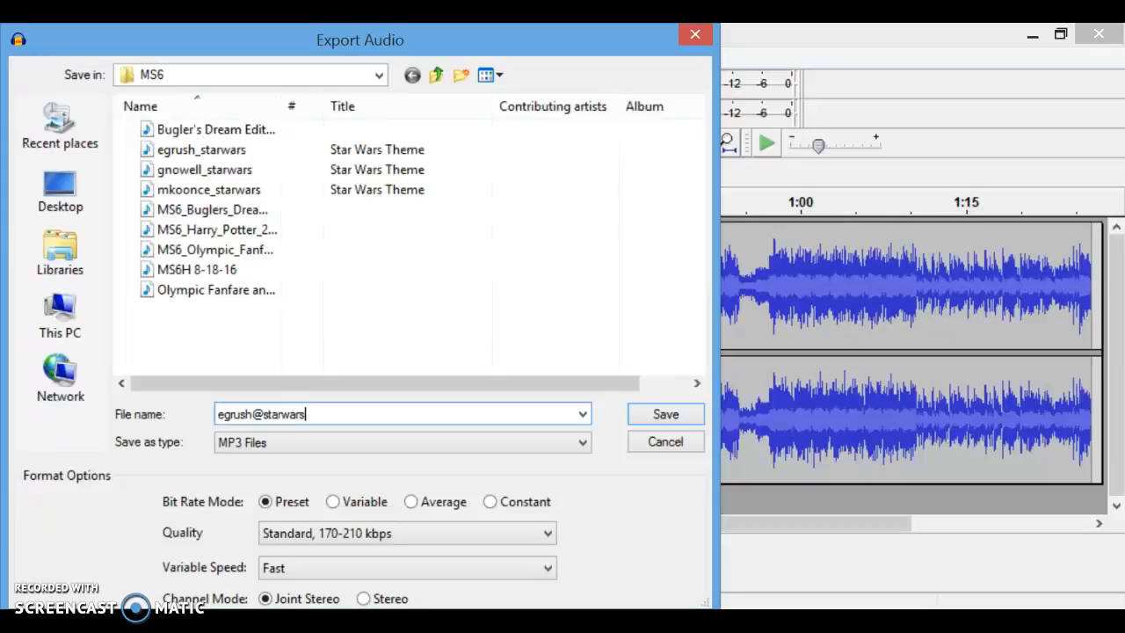
{"action": "left_click", "coordinate": [683, 417]}
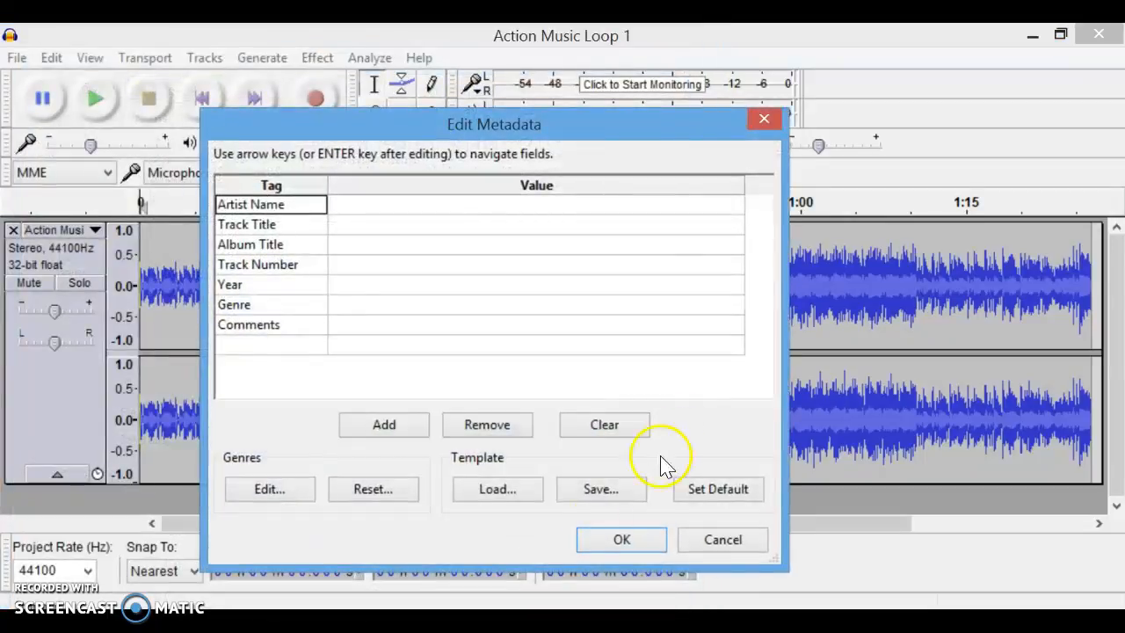
{"action": "left_click", "coordinate": [585, 547]}
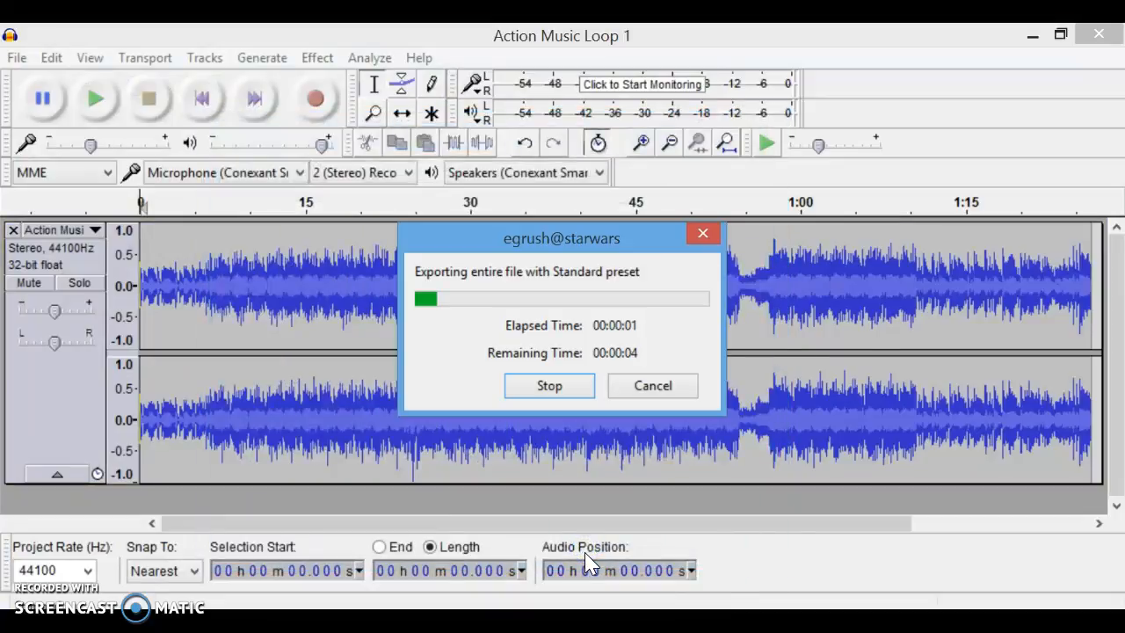